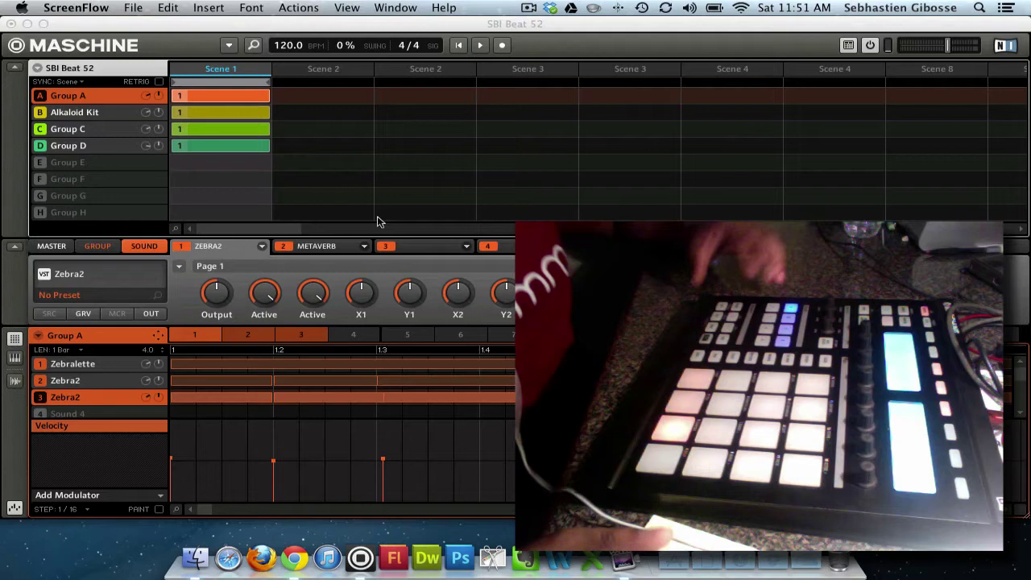
# - Start playback of Scene 1 with the four SBI Beat 52 groups
pyautogui.press('space')
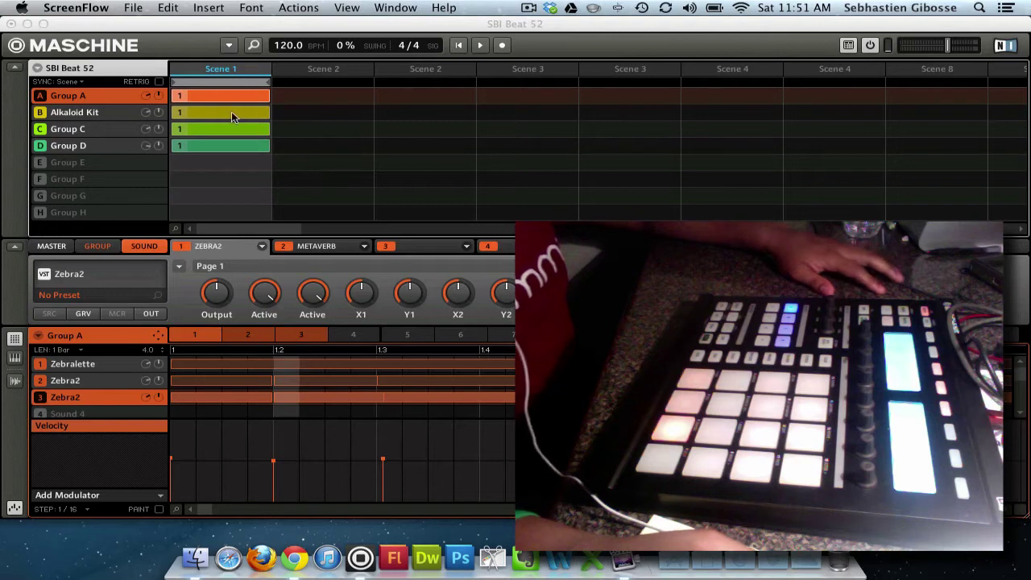
# - Rename Group A to 'Lead' and the Alkaloid Kit group to 'Drums'
pyautogui.click(98, 121)
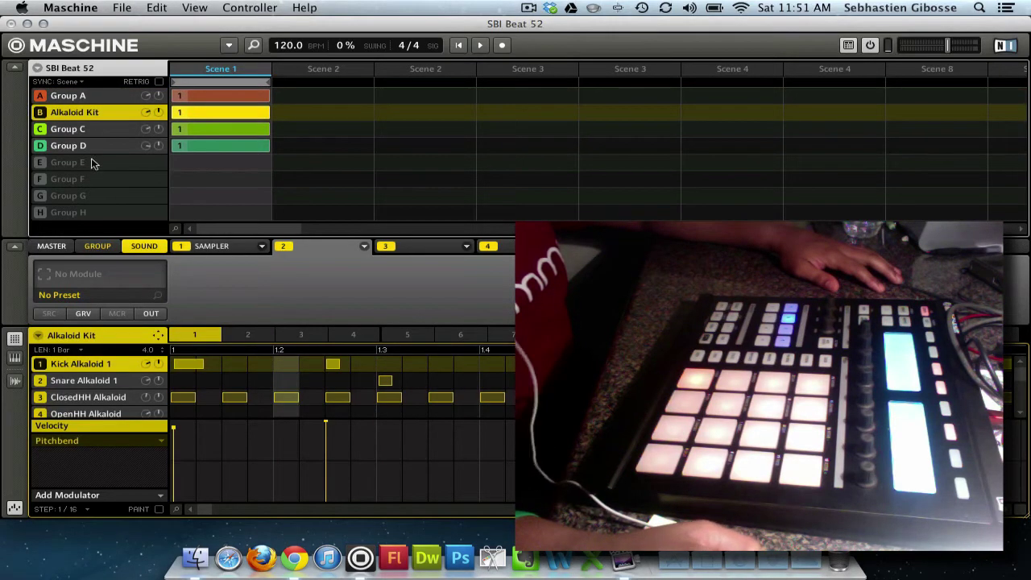
pyautogui.click(76, 97)
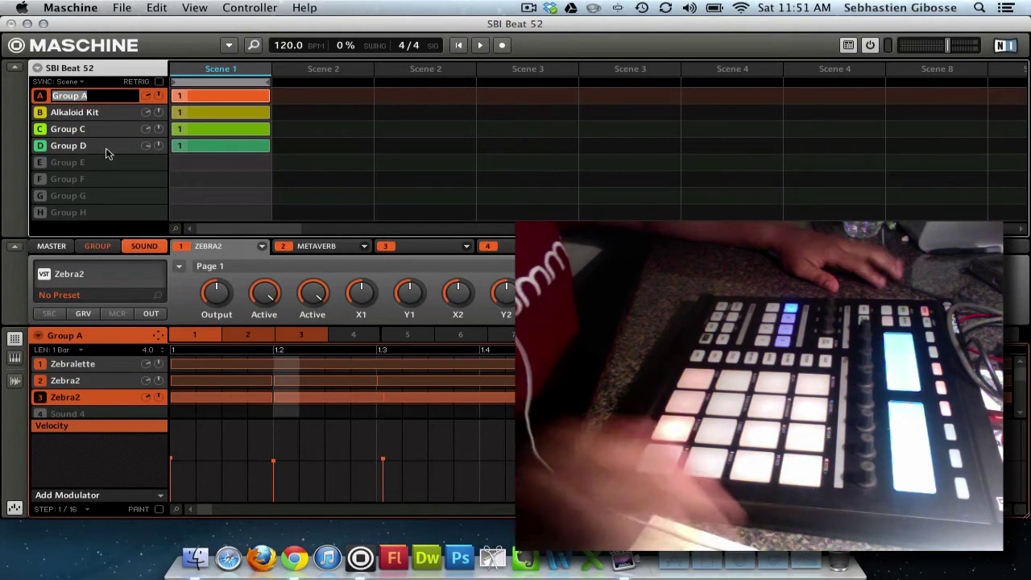
pyautogui.write('Lead')
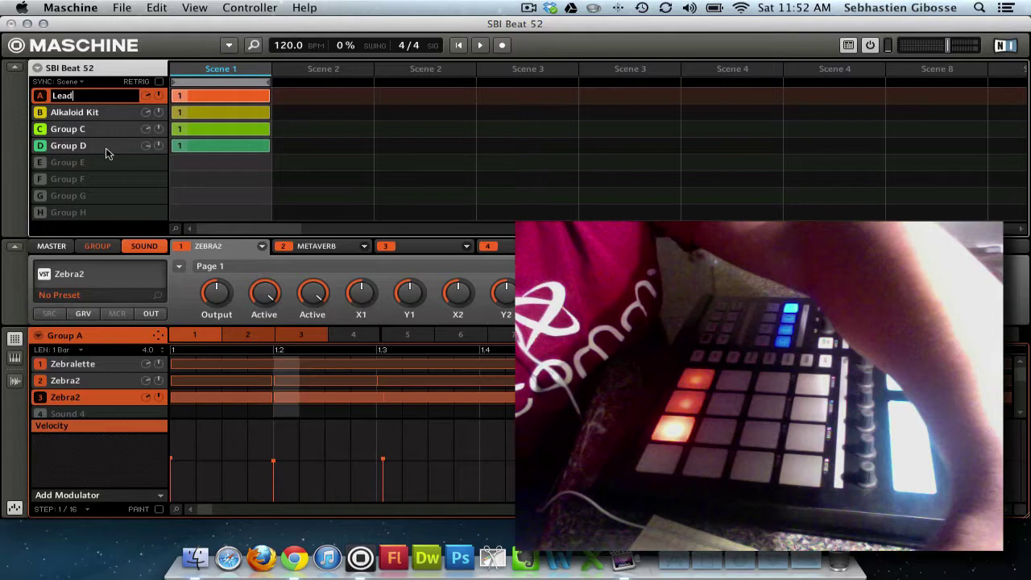
pyautogui.click(74, 115)
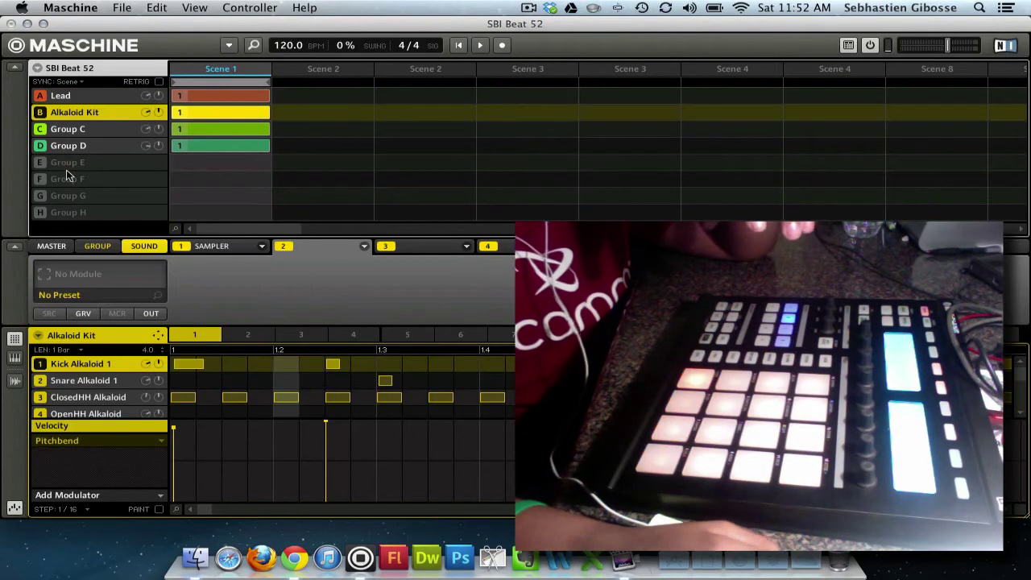
pyautogui.doubleClick(74, 114)
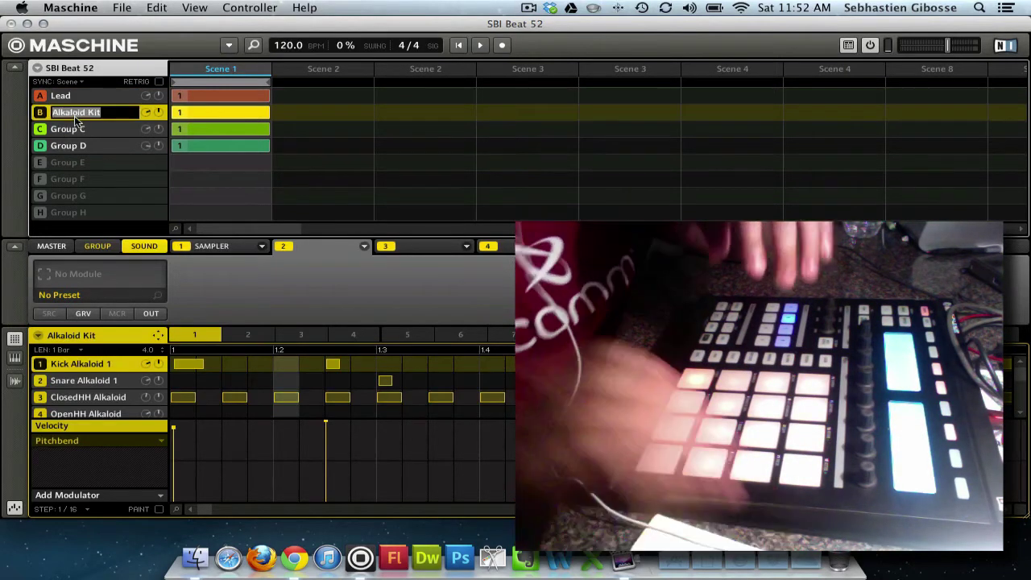
pyautogui.write('Drums')
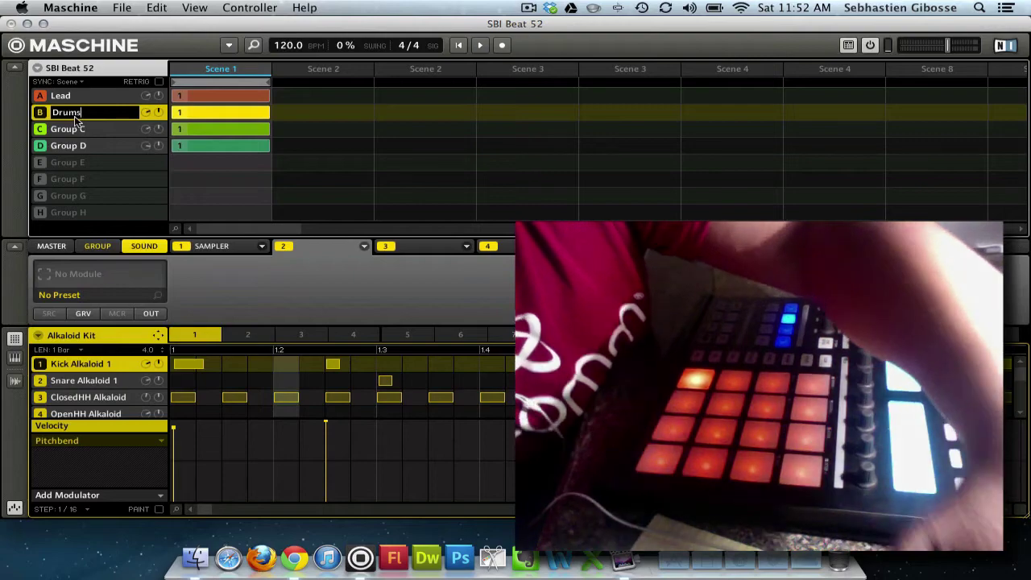
pyautogui.press('Return')
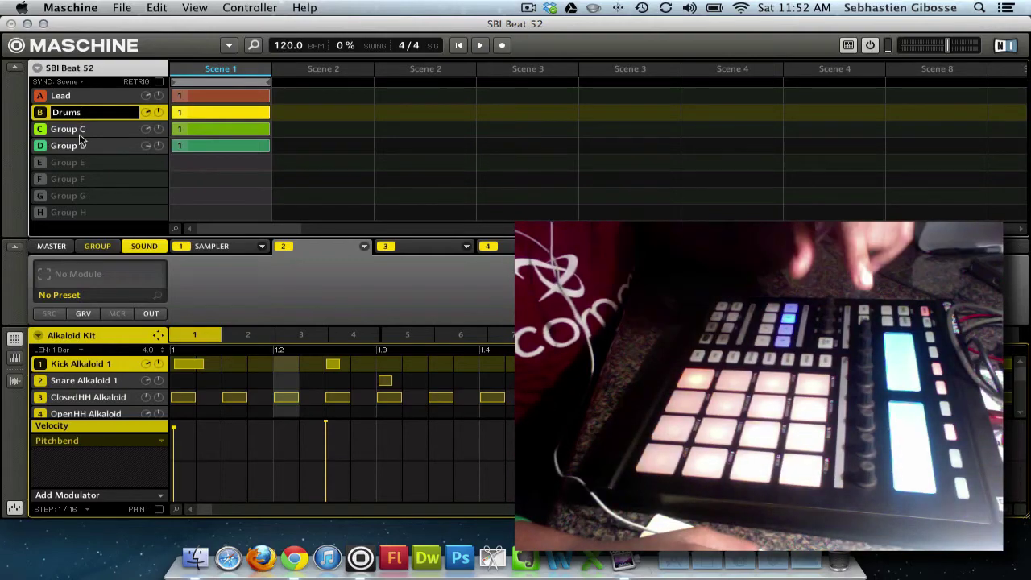
pyautogui.press('Return')
# - Rename Group C to 'Bass' and Group D to 'BG', then reselect the Lead group
pyautogui.doubleClick(72, 130)
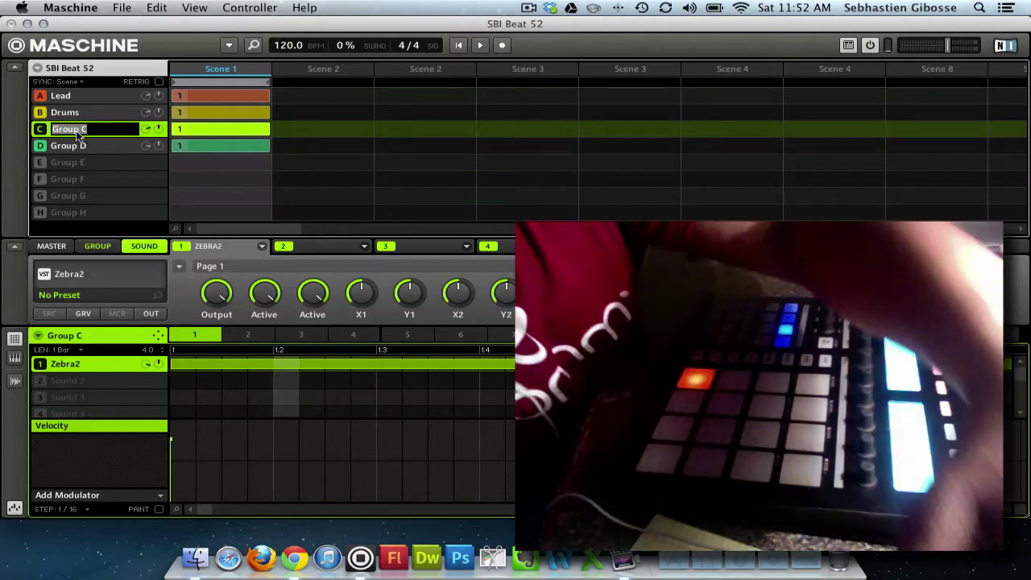
pyautogui.write('Bass')
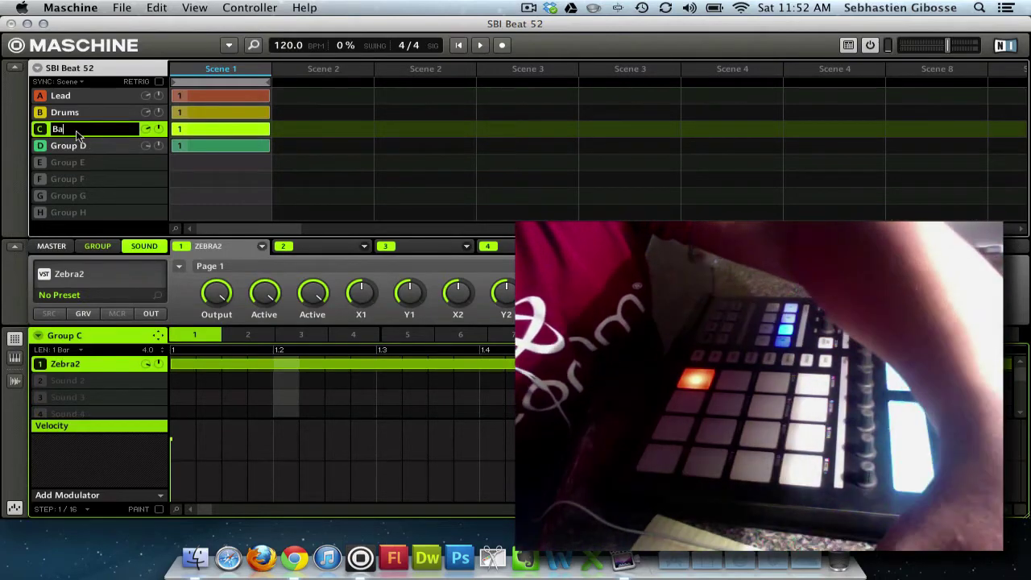
pyautogui.click(75, 145)
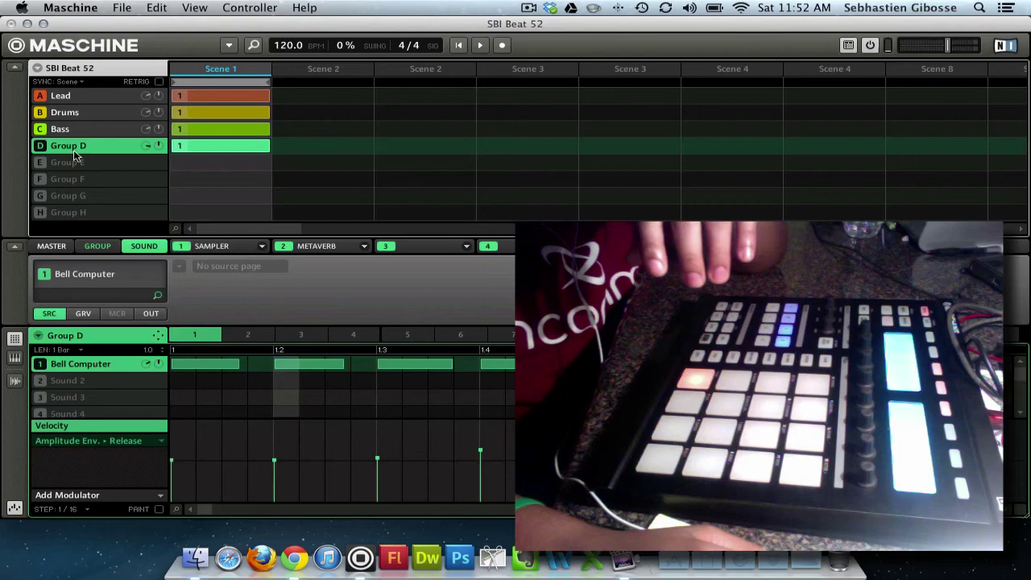
pyautogui.doubleClick(76, 147)
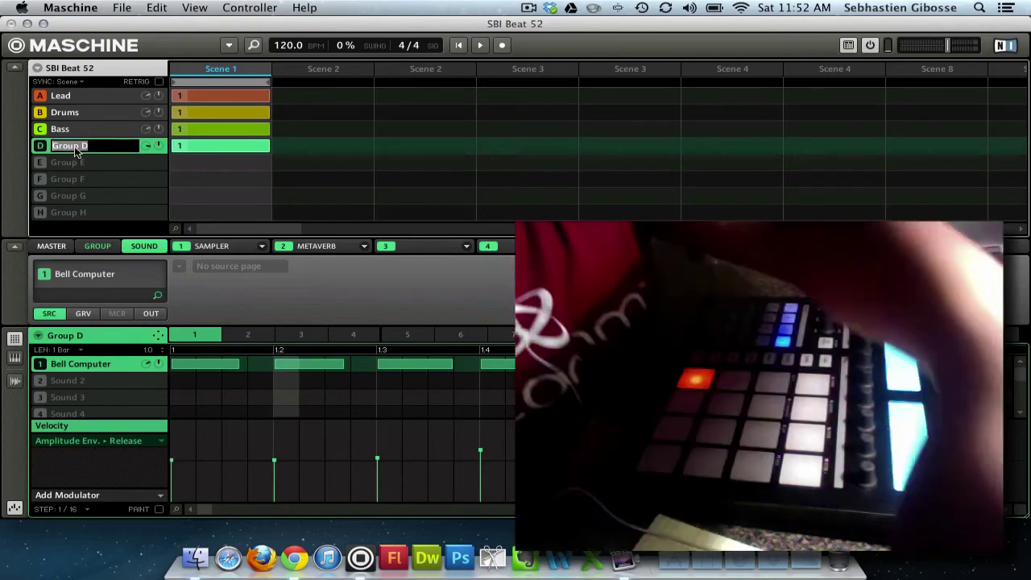
pyautogui.write('BG')
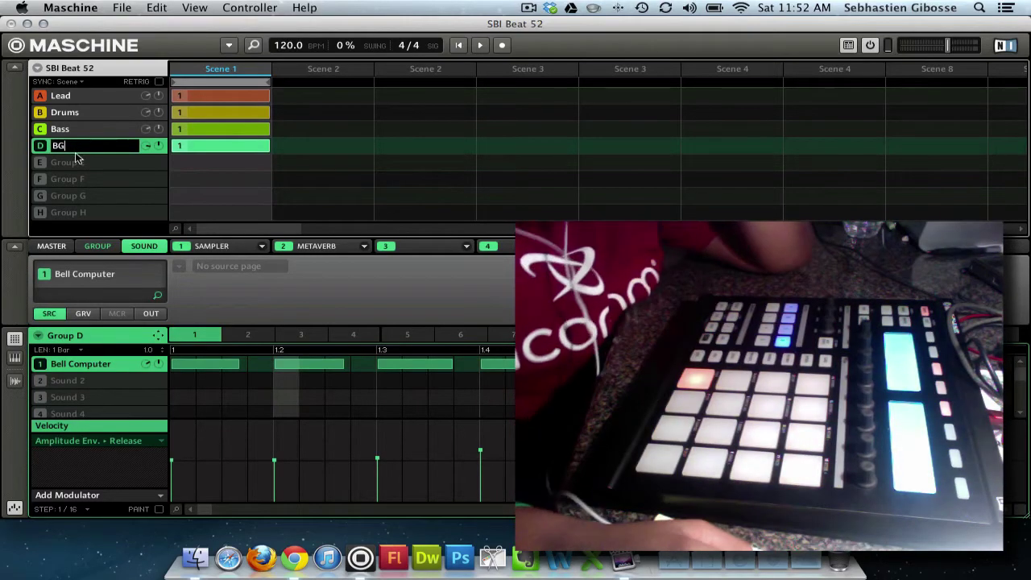
pyautogui.click(79, 162)
pyautogui.click(79, 130)
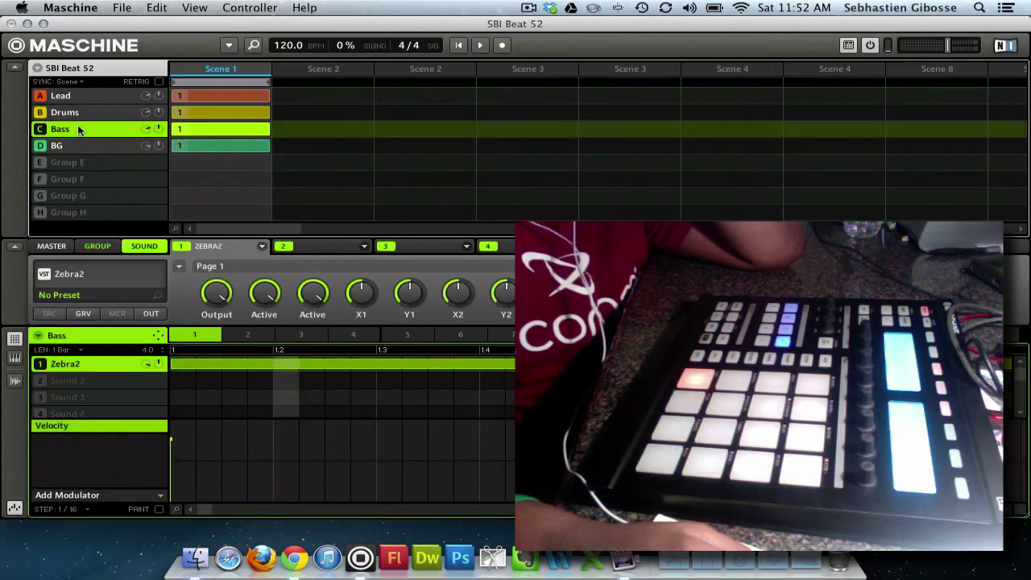
pyautogui.click(76, 97)
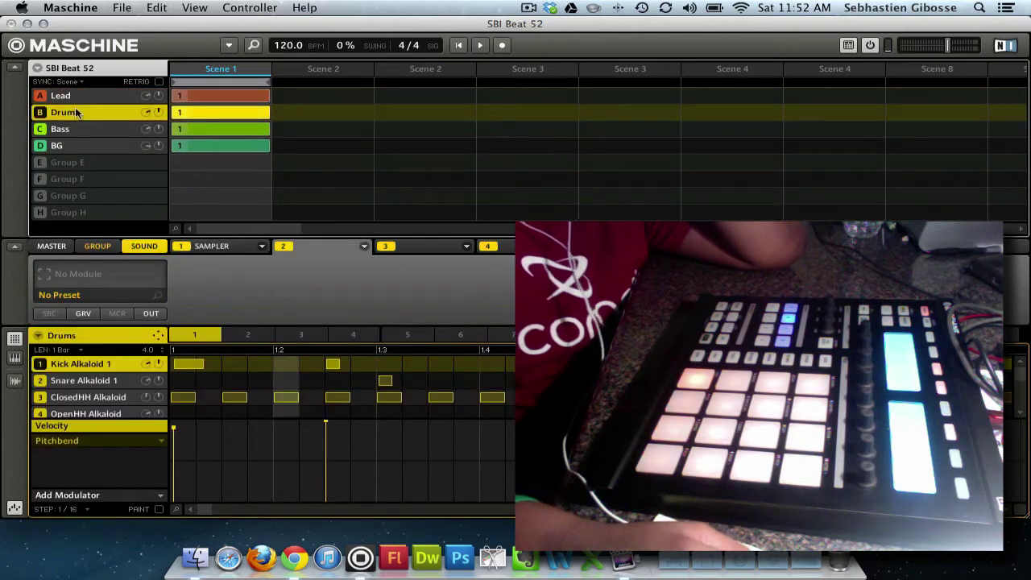
pyautogui.click(76, 95)
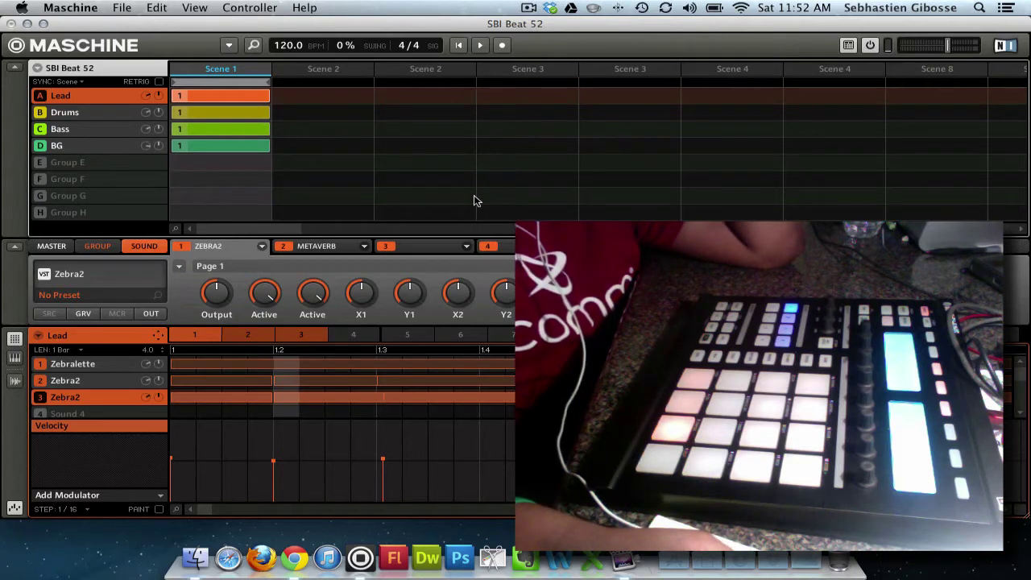
# - Delete the Drums, Bass and BG clips from Scene 1, leaving only the Lead clip
pyautogui.rightClick(187, 115)
pyautogui.rightClick(191, 145)
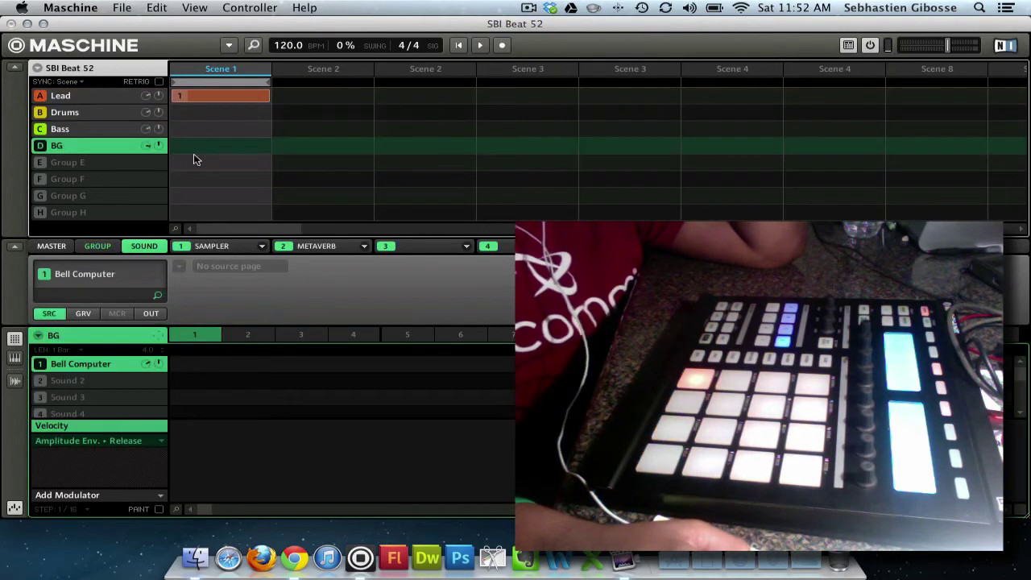
pyautogui.click(87, 96)
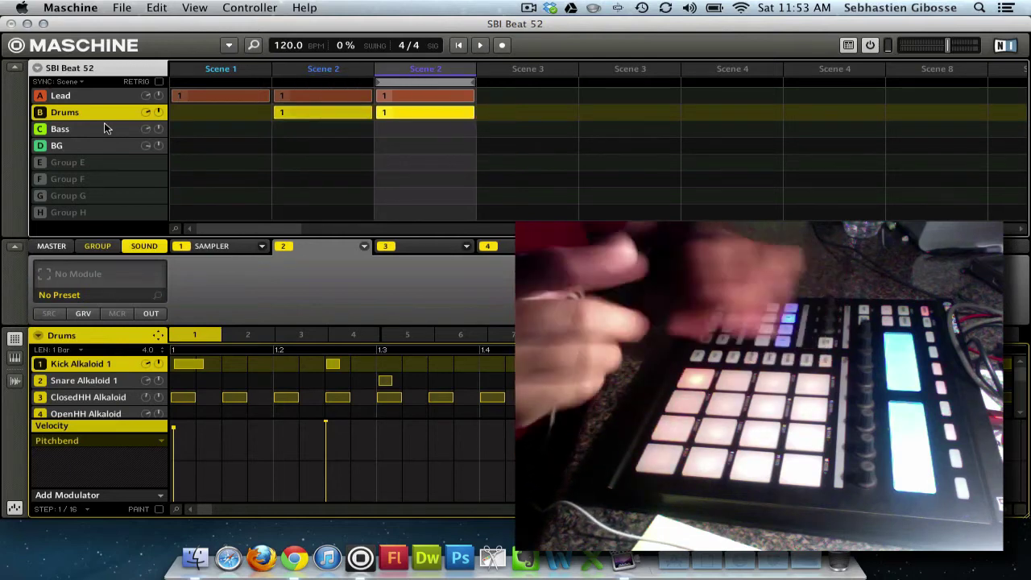
# - Name the first scene 'Intro' and the second 'Verse pt1', dismissing the backup alert
pyautogui.doubleClick(214, 69)
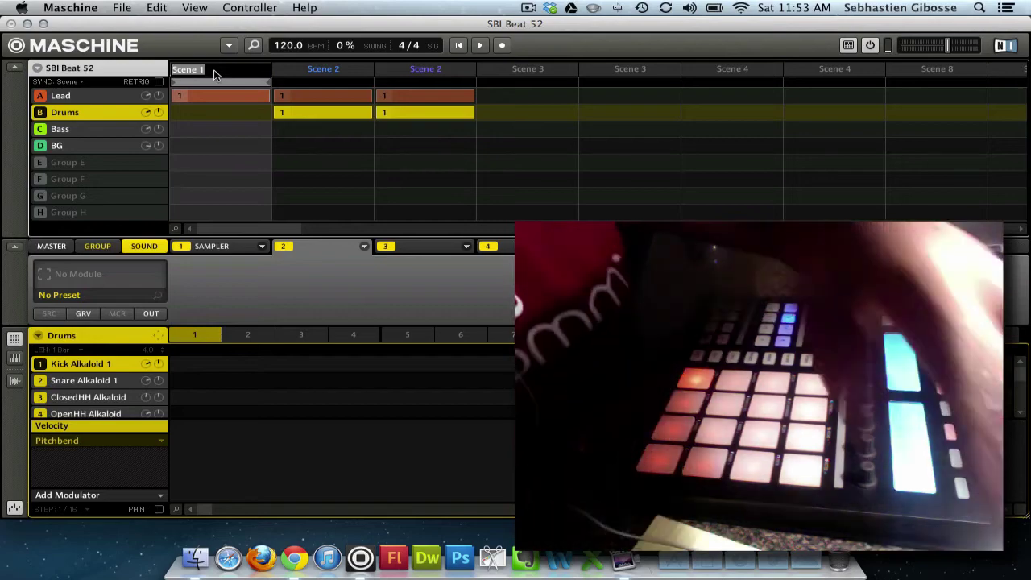
pyautogui.write('Into')
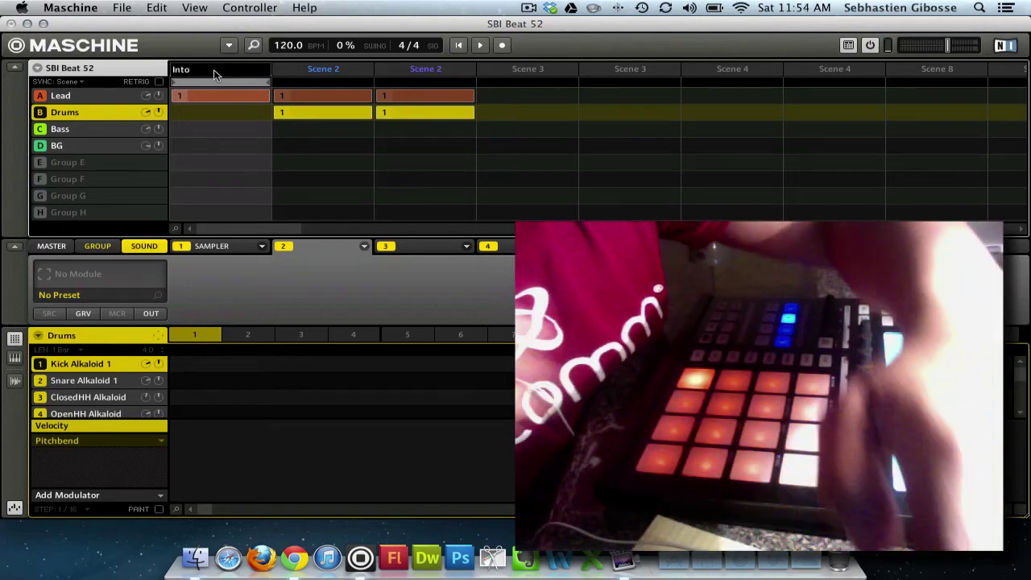
pyautogui.press('Return')
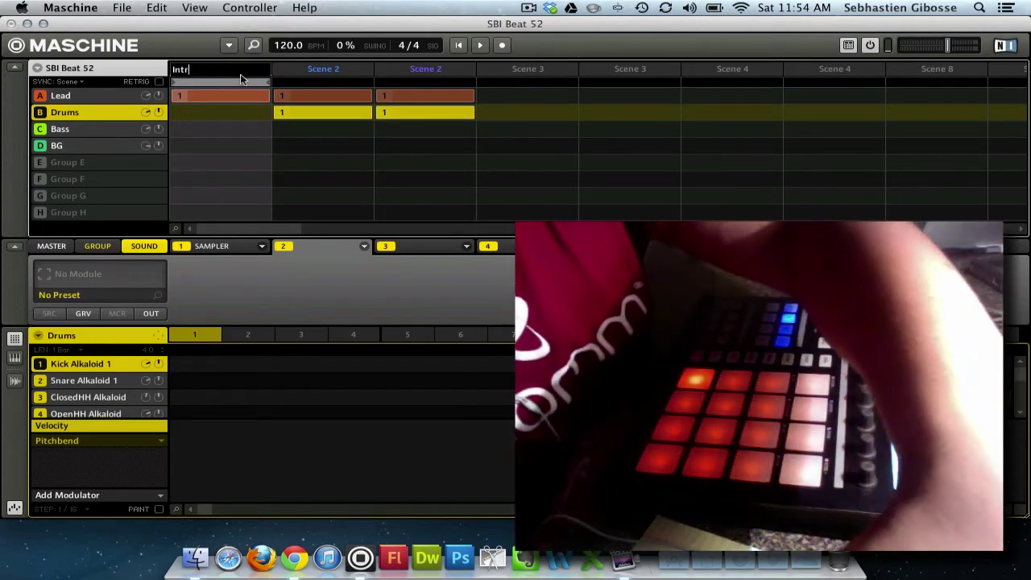
pyautogui.press('BackSpace')
pyautogui.write('ro')
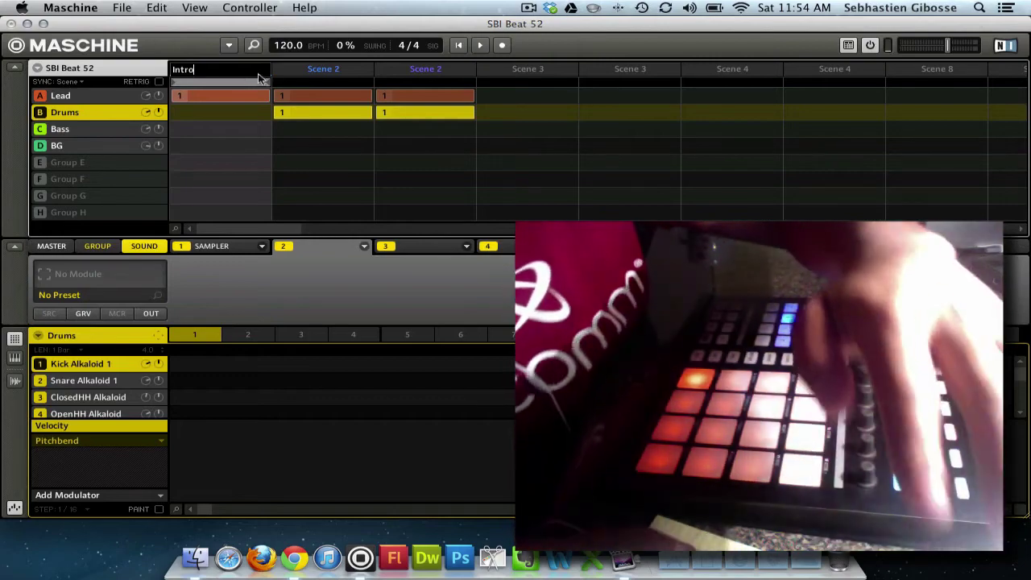
pyautogui.doubleClick(294, 76)
pyautogui.write('Ve')
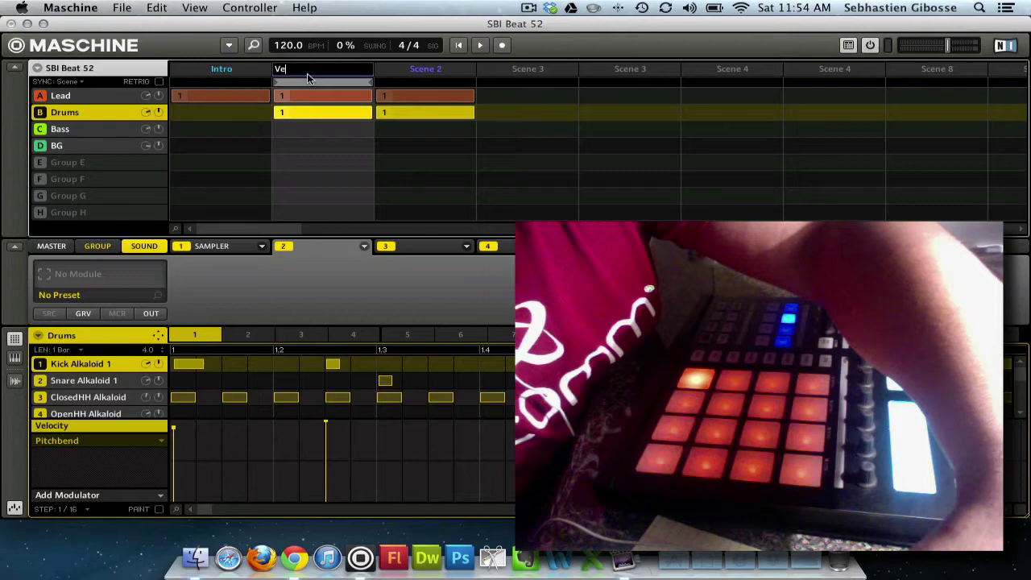
pyautogui.write('rse pt1')
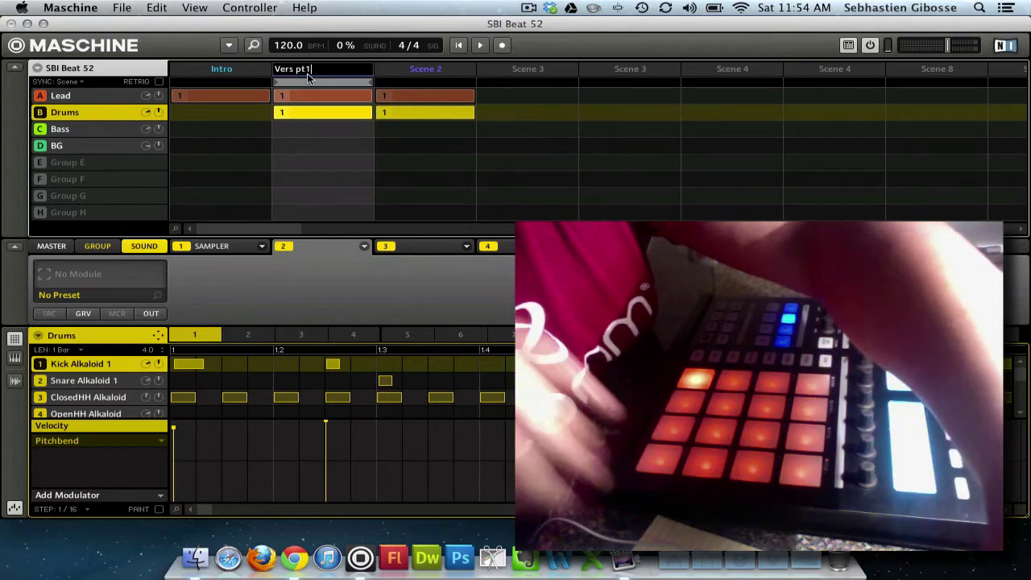
pyautogui.hotkey('ctrl', 'Up')
pyautogui.click(635, 214)
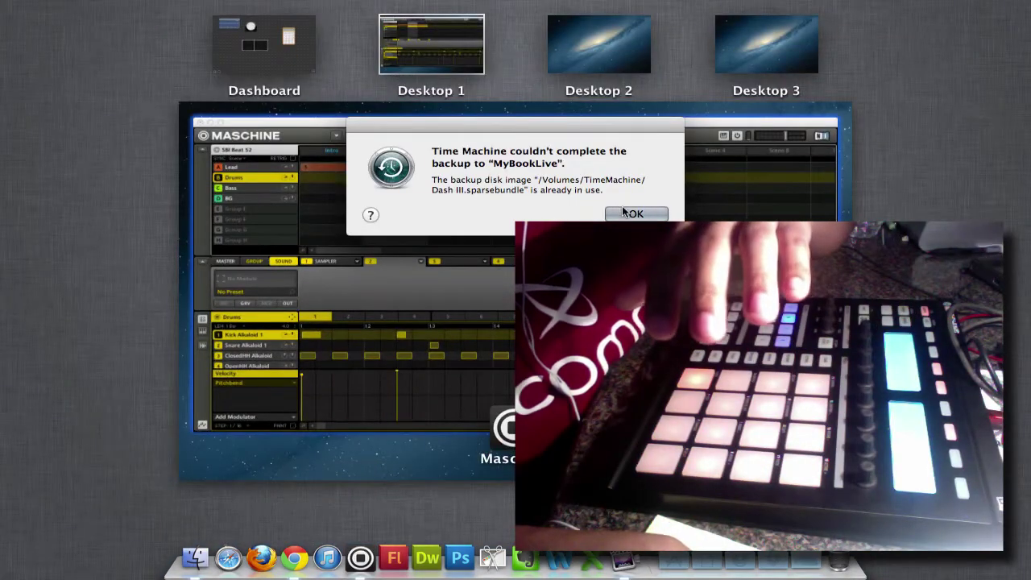
pyautogui.click(629, 215)
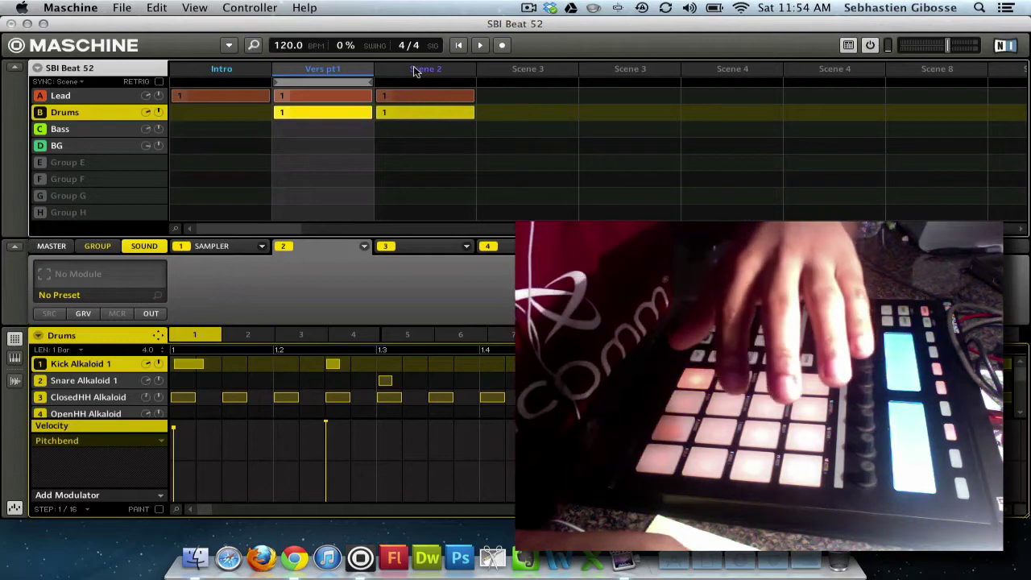
# - Name the third scene 'Verse pt 2', correct 'Verse pt1', and type 'Verse pt 3' for the fourth
pyautogui.doubleClick(411, 70)
pyautogui.write('Verse pt')
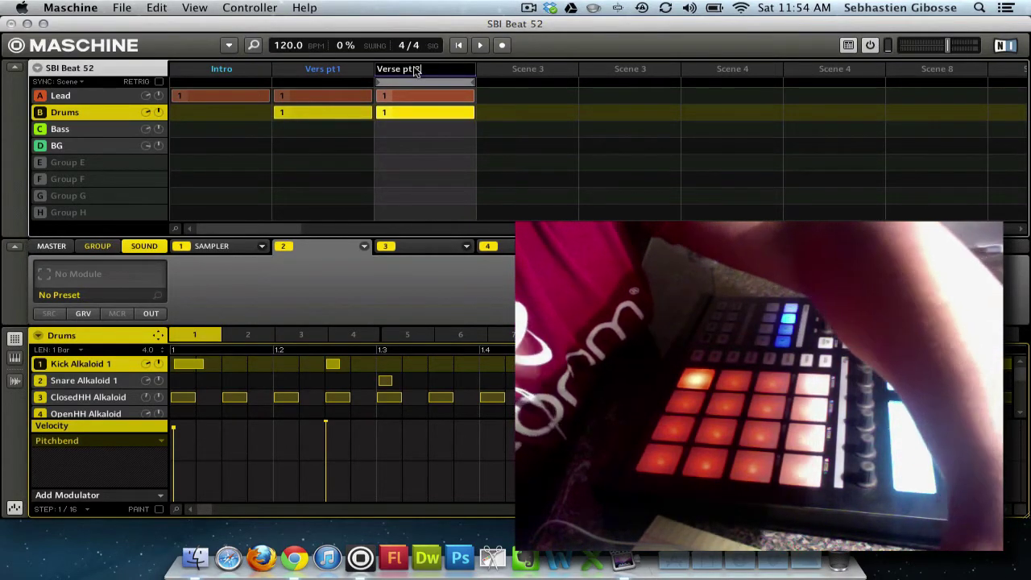
pyautogui.write(' 2')
pyautogui.click(335, 71)
pyautogui.doubleClick(335, 71)
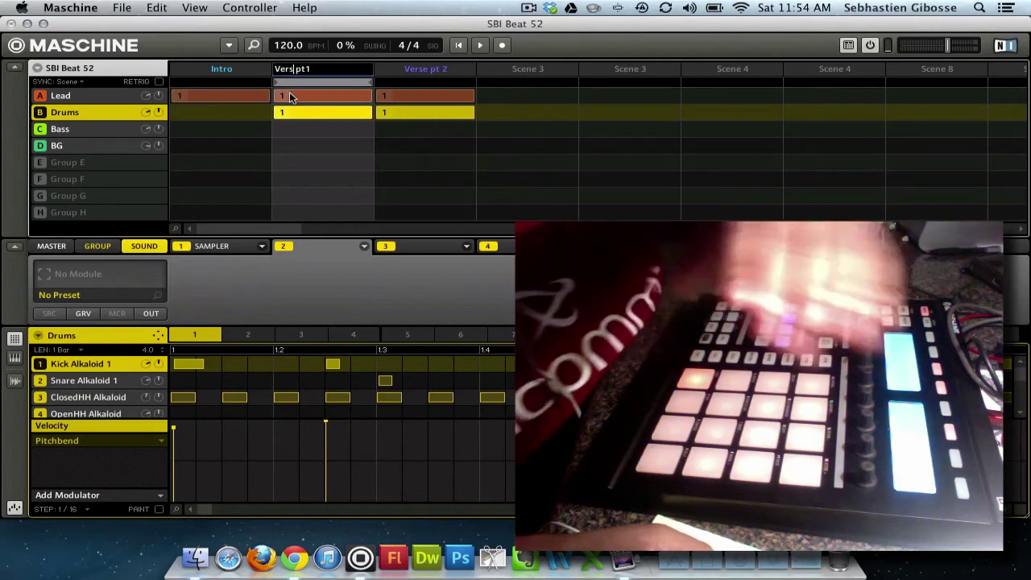
pyautogui.write('e')
pyautogui.press('Return')
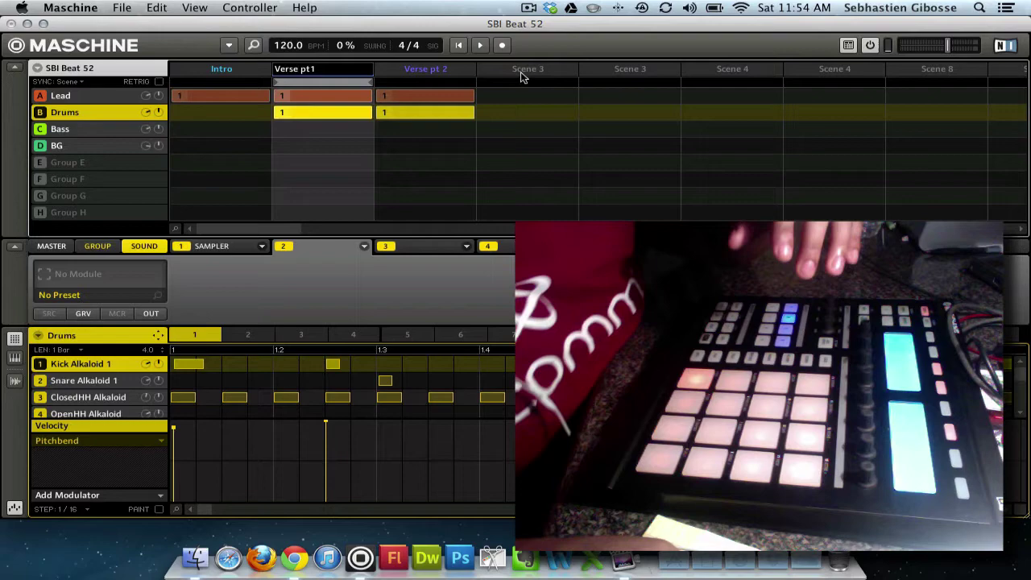
pyautogui.doubleClick(519, 78)
pyautogui.write('Ve')
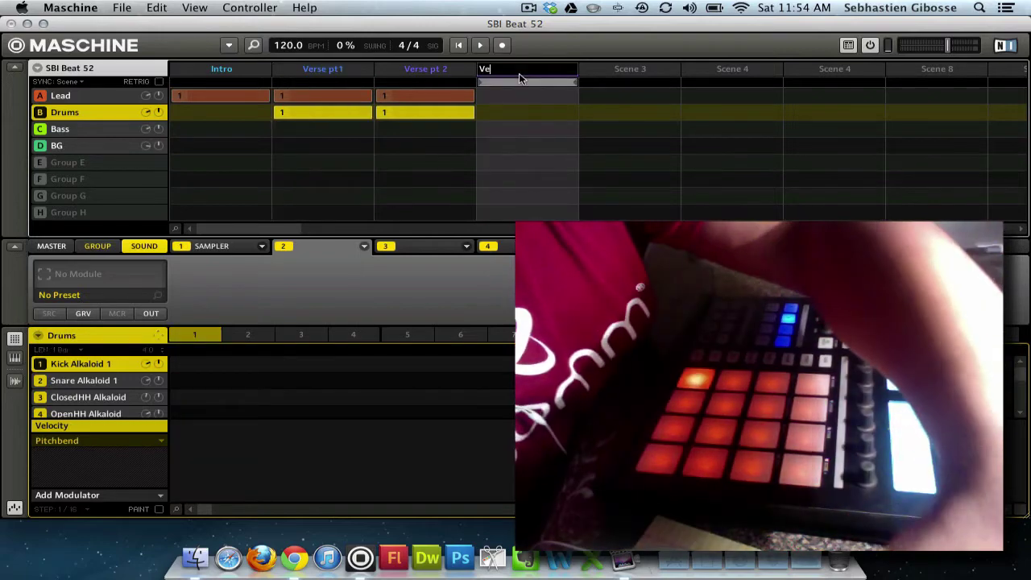
pyautogui.write('rse')
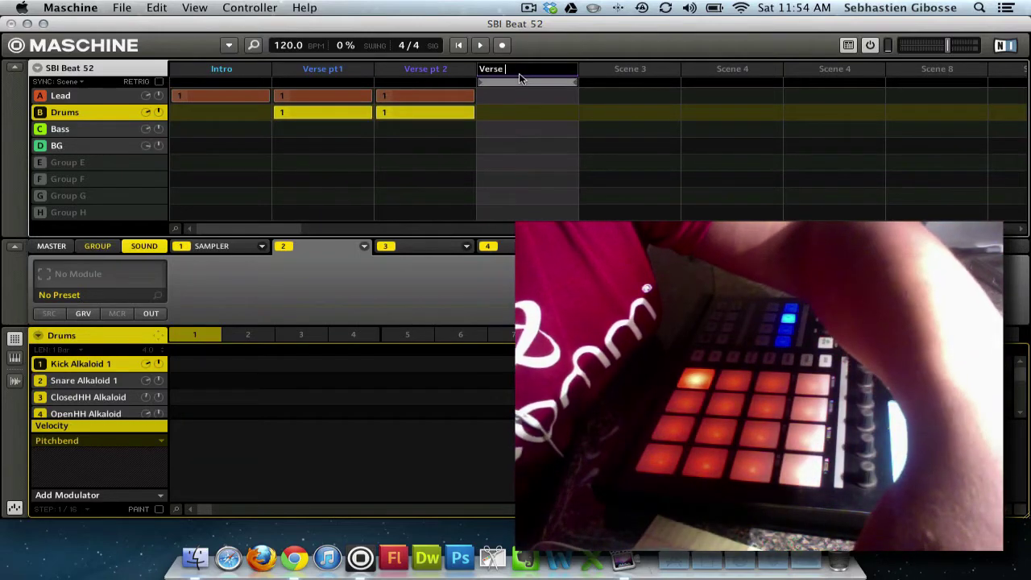
pyautogui.write(' pt 3')
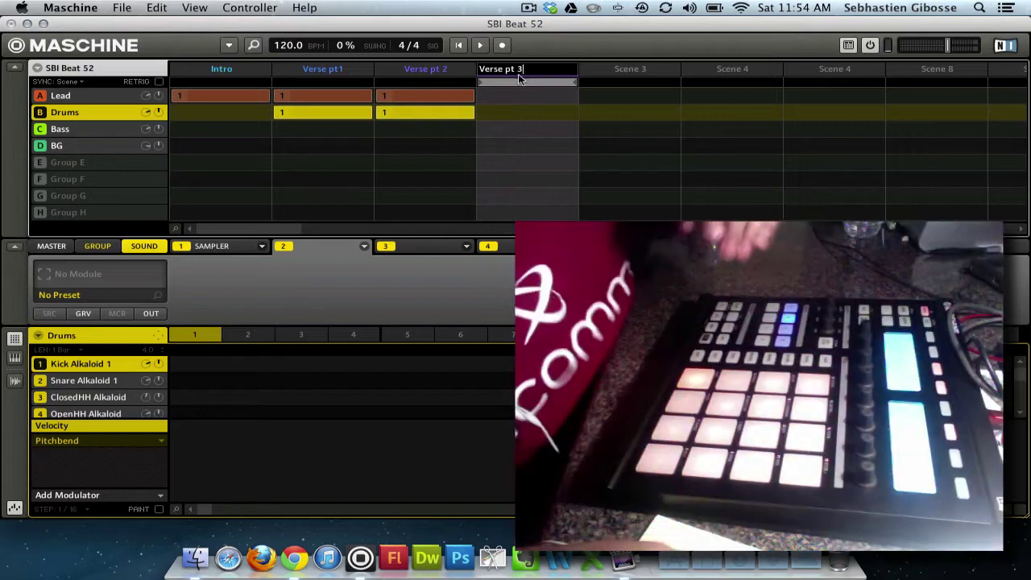
# - Select the Bass group and the Verse pt 2 scene
pyautogui.click(551, 124)
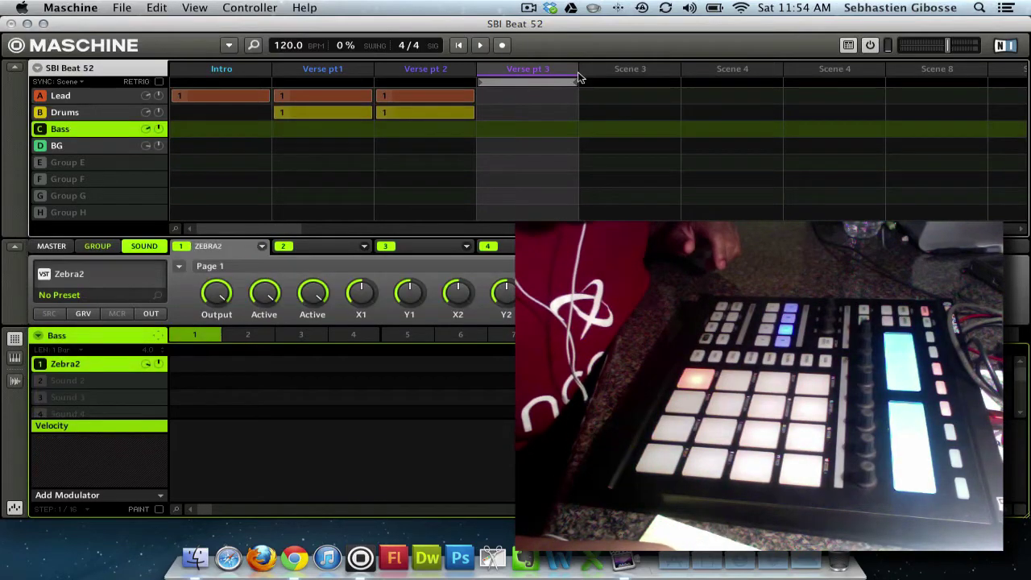
pyautogui.click(426, 73)
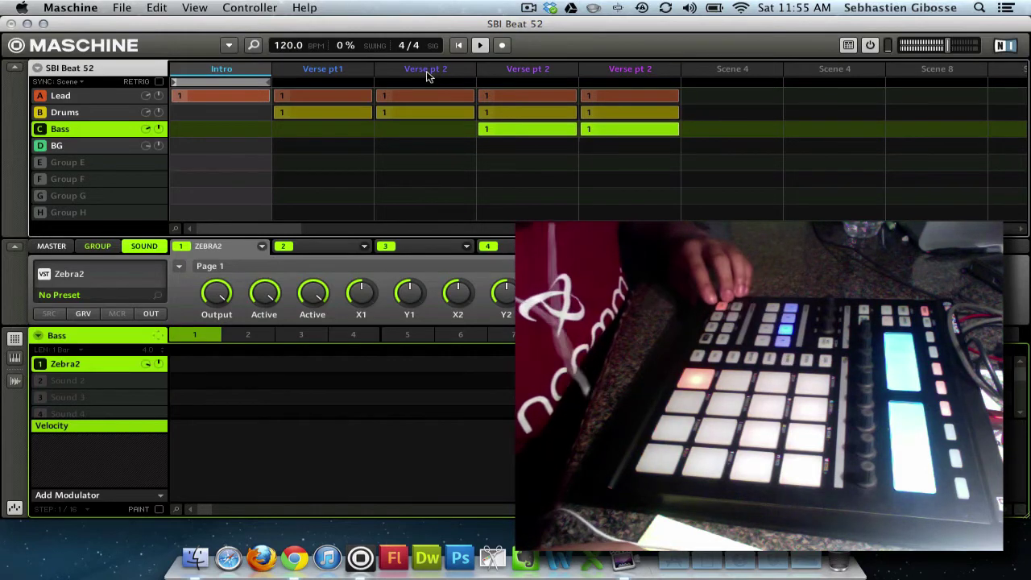
# - With Lead selected, go through the three Verse pt 2 scenes and Intro to set their Lead patterns
pyautogui.click(103, 97)
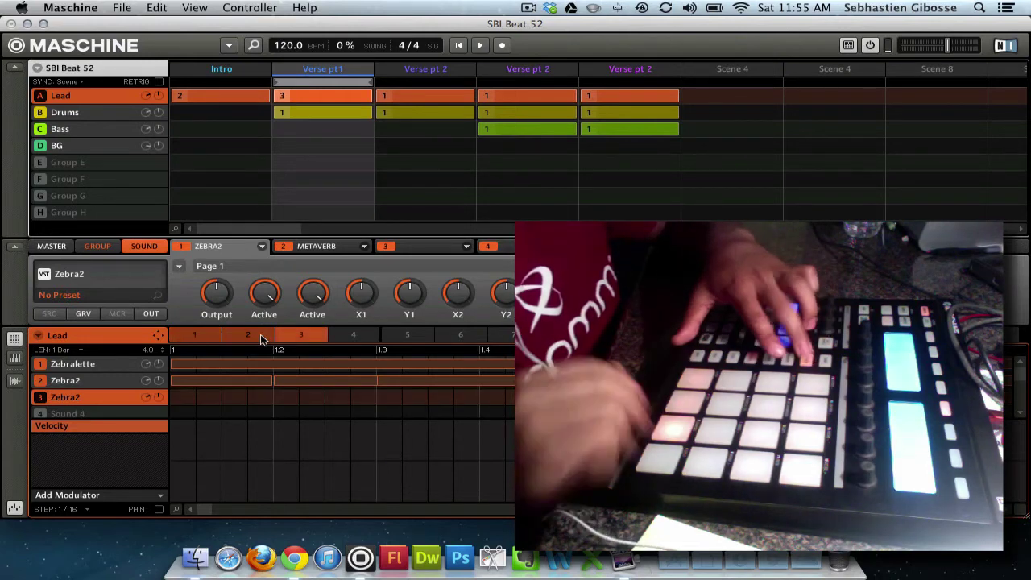
pyautogui.click(431, 74)
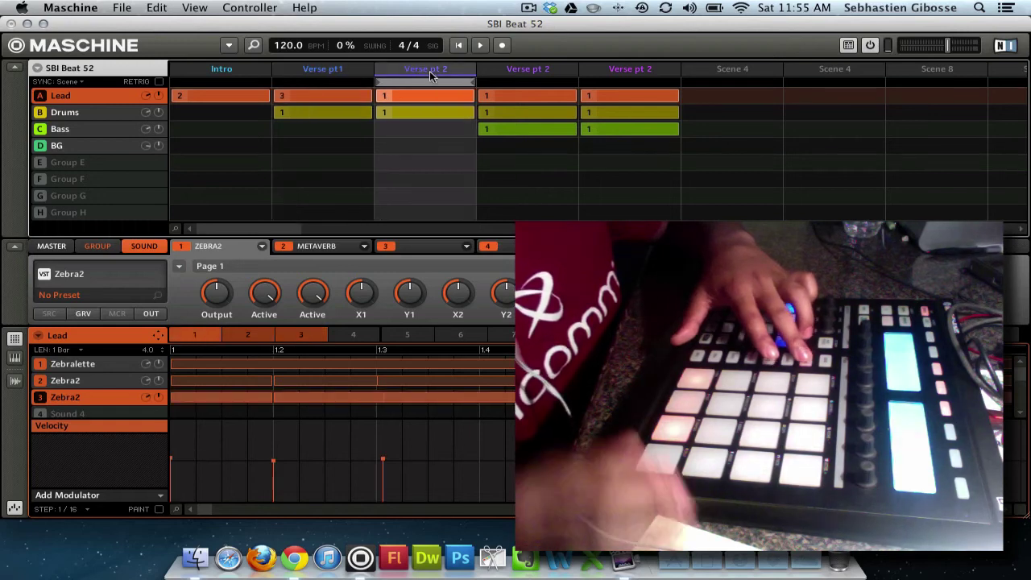
pyautogui.click(514, 74)
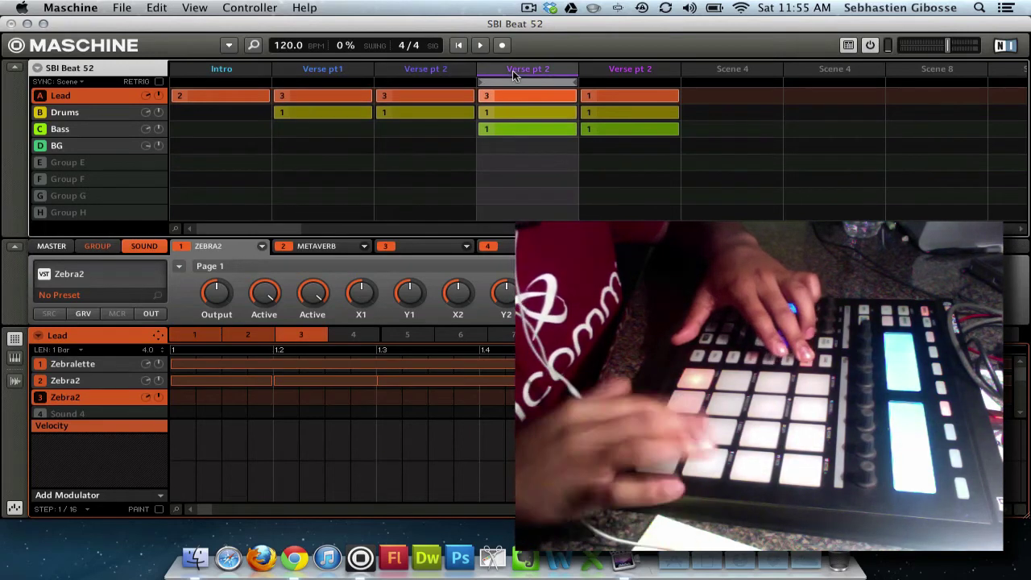
pyautogui.click(591, 73)
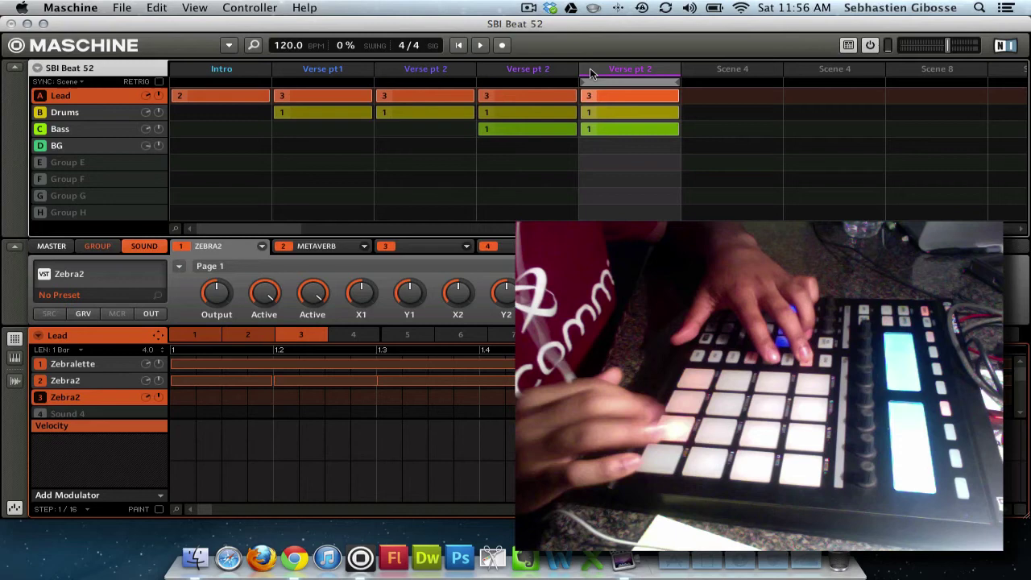
pyautogui.click(198, 75)
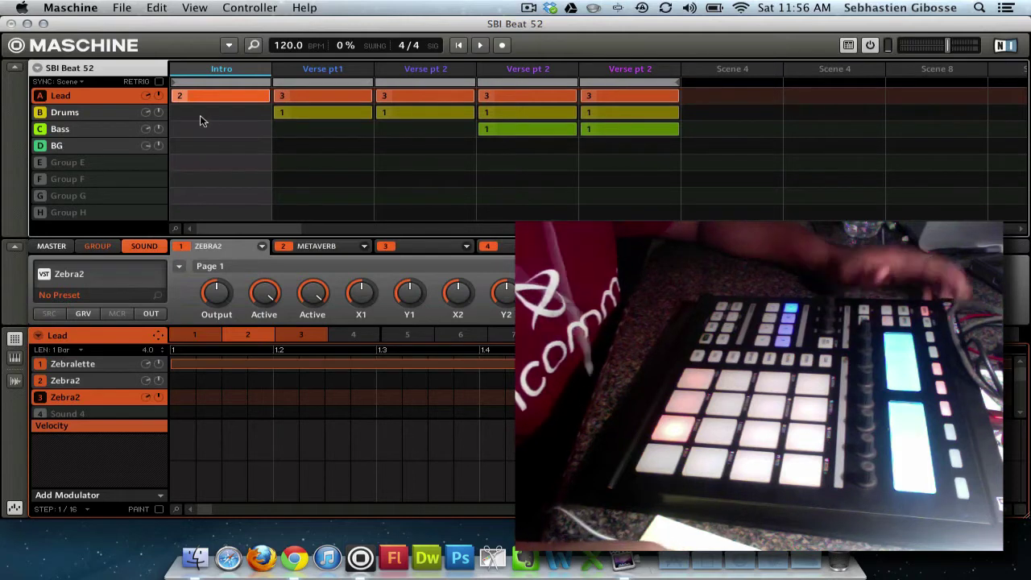
# - Start playback and loop only the Intro scene
pyautogui.press('space')
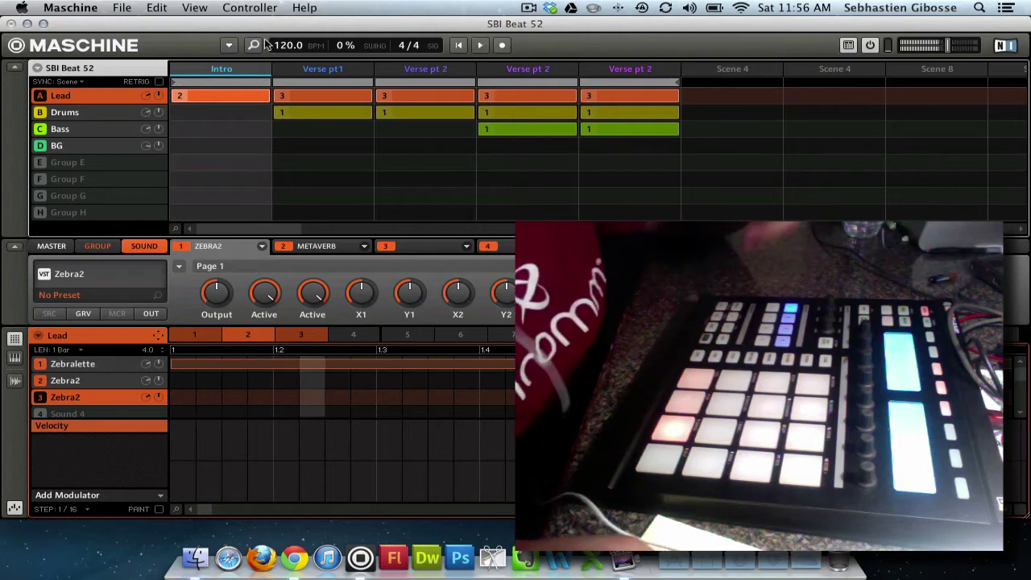
pyautogui.click(236, 82)
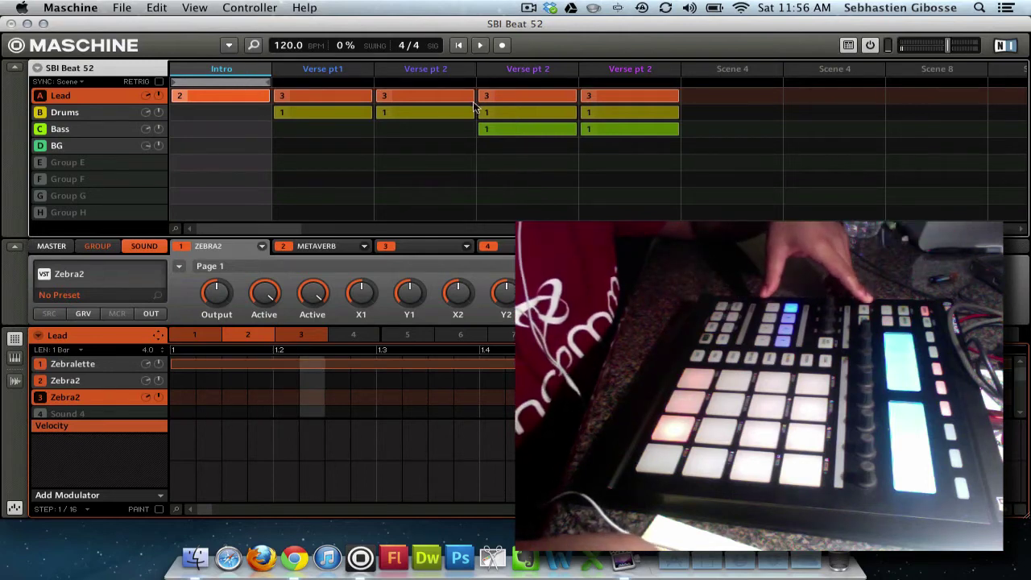
# - Select the last verse scene for duplication, then reselect the Intro scene
pyautogui.click(636, 69)
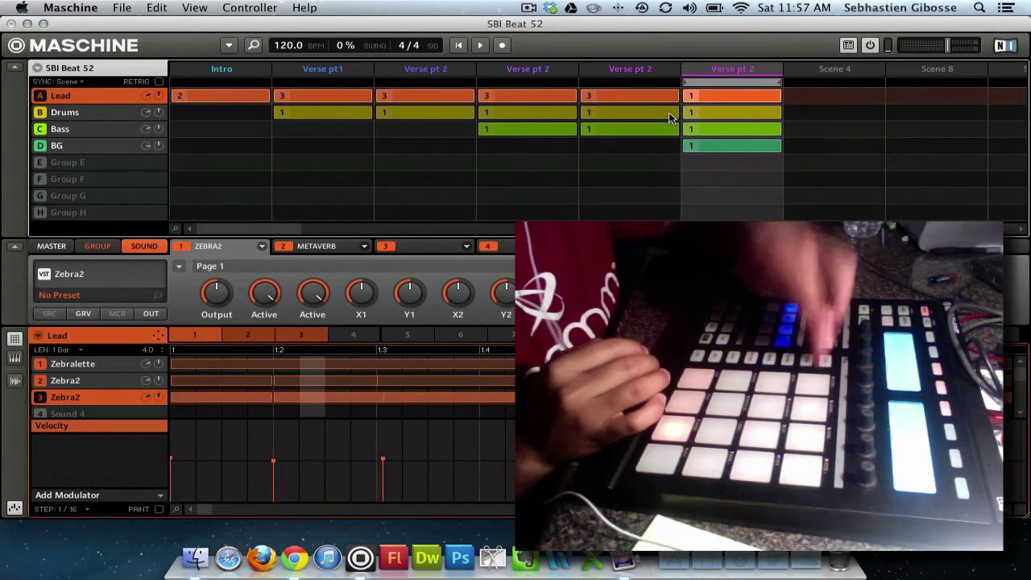
pyautogui.click(194, 85)
# - Extend the loop range across all seven scenes through to the final scene
pyautogui.moveTo(600, 81); pyautogui.dragTo(795, 81)
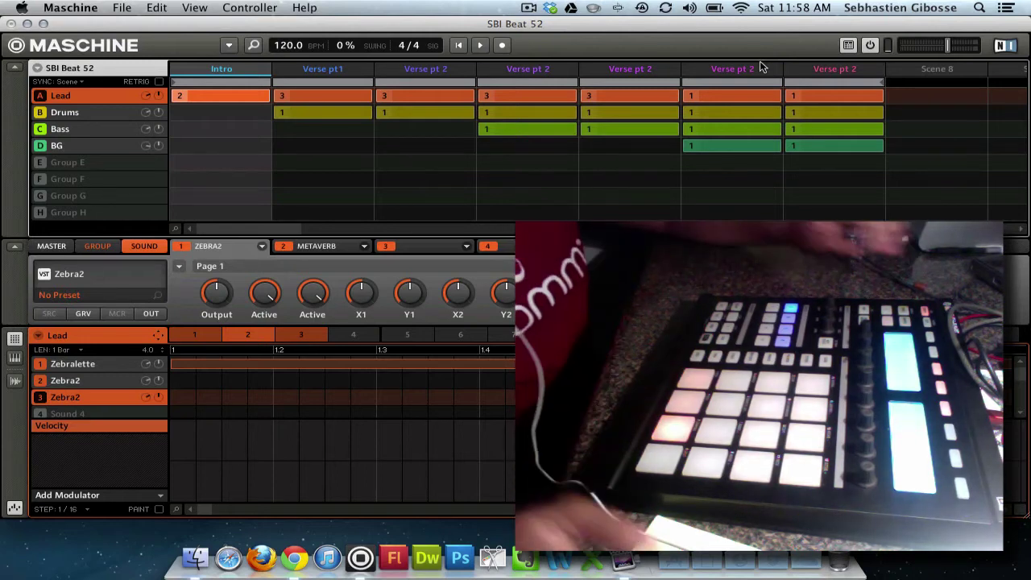
# - Renumber the fourth and fifth scenes to 'Verse pt 3' and 'Verse pt 4'
pyautogui.click(634, 69)
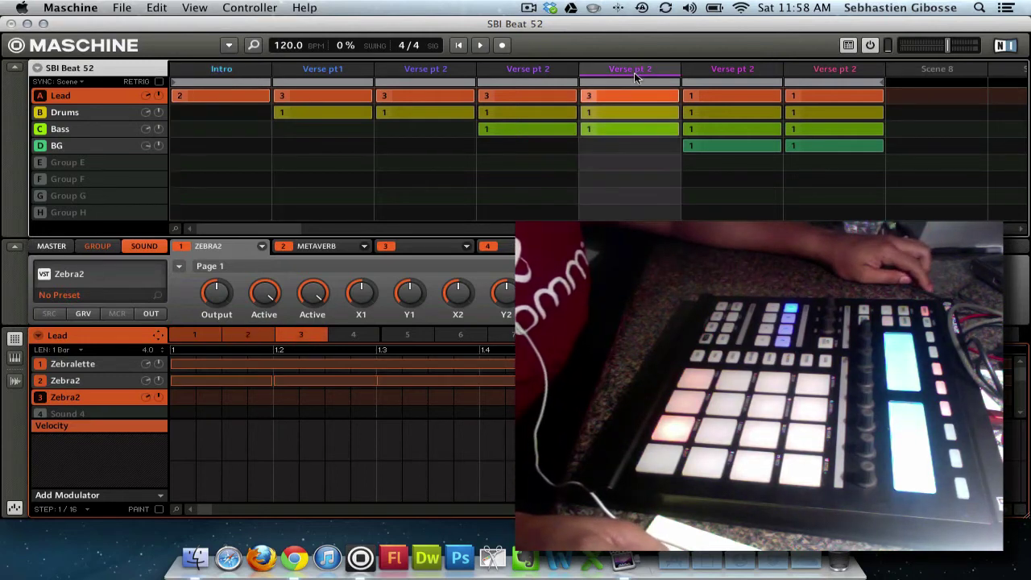
pyautogui.click(536, 71)
pyautogui.write('3')
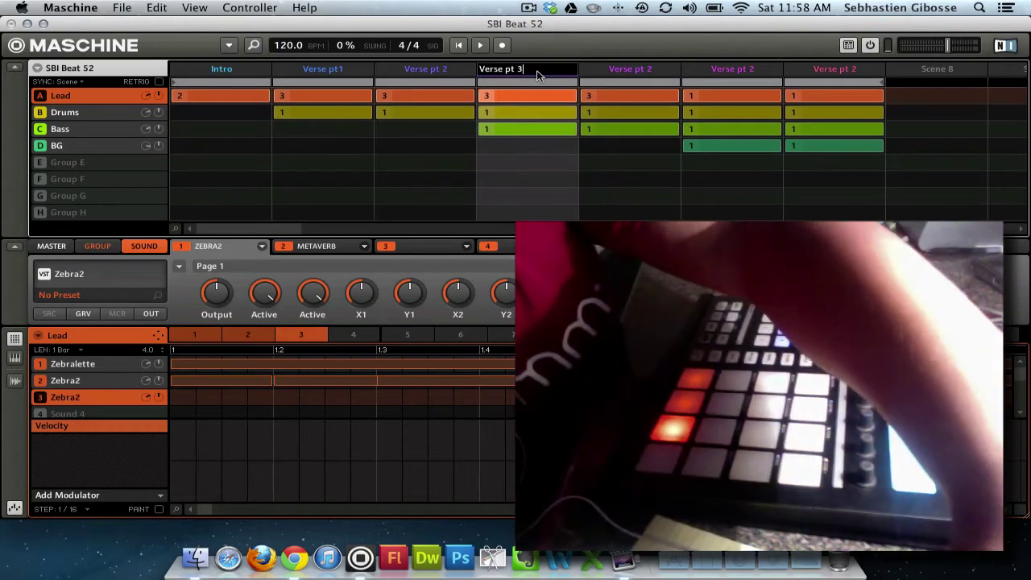
pyautogui.press('BackSpace')
pyautogui.write('3')
pyautogui.click(647, 70)
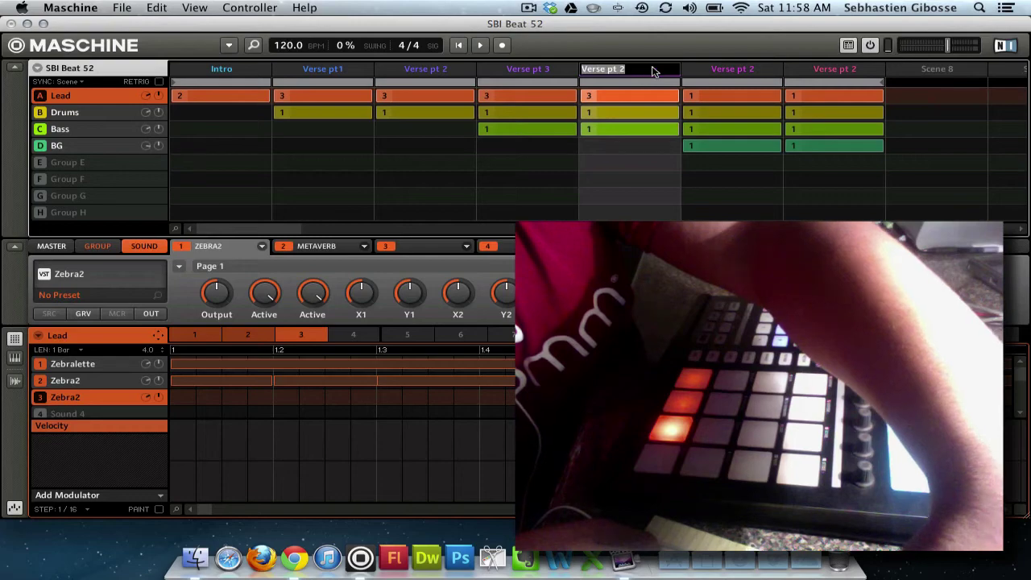
pyautogui.doubleClick(649, 71)
pyautogui.press('BackSpace')
pyautogui.write('4')
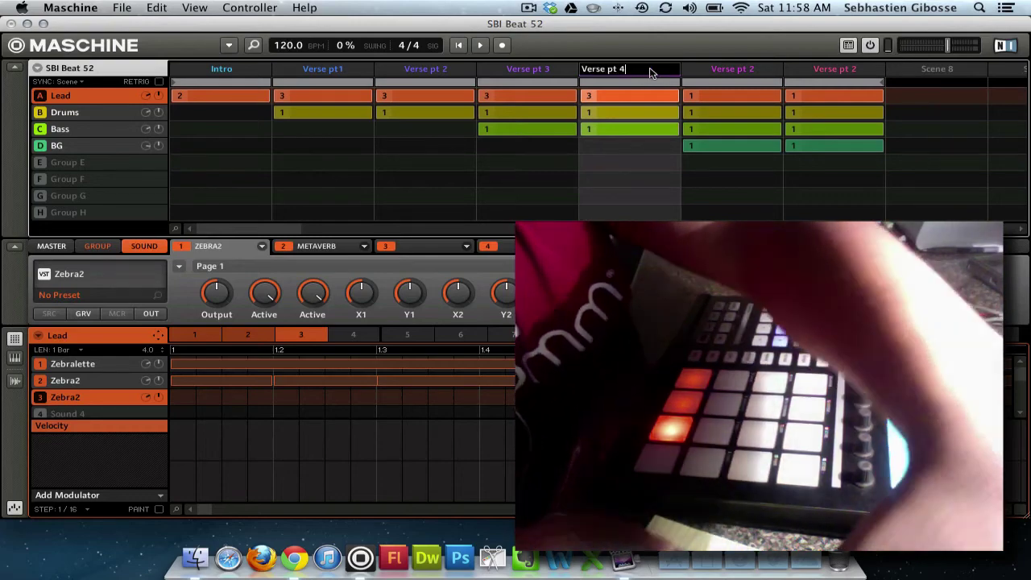
# - Name the sixth and seventh scenes 'Hook'
pyautogui.click(770, 72)
pyautogui.doubleClick(766, 71)
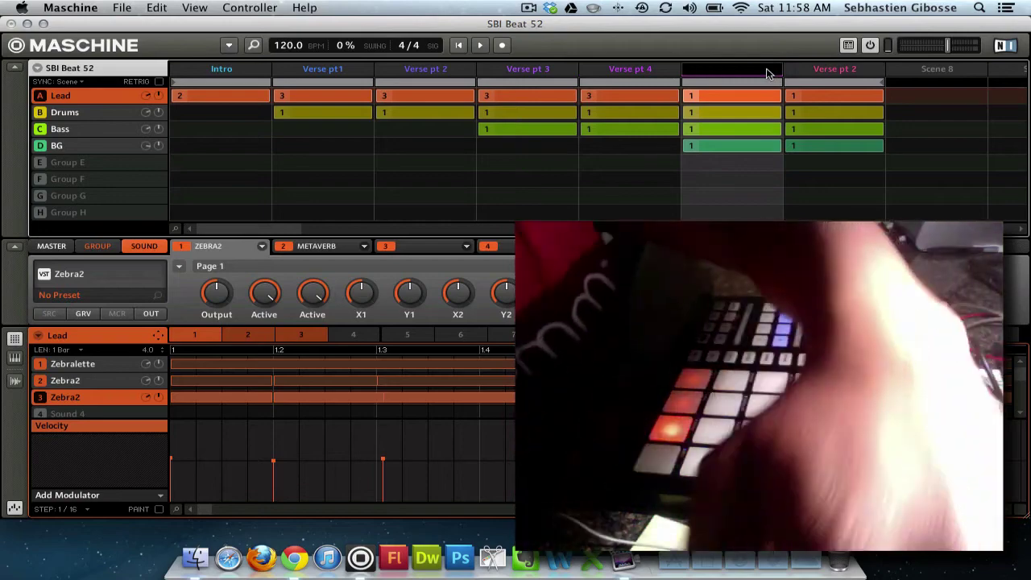
pyautogui.write('Hook')
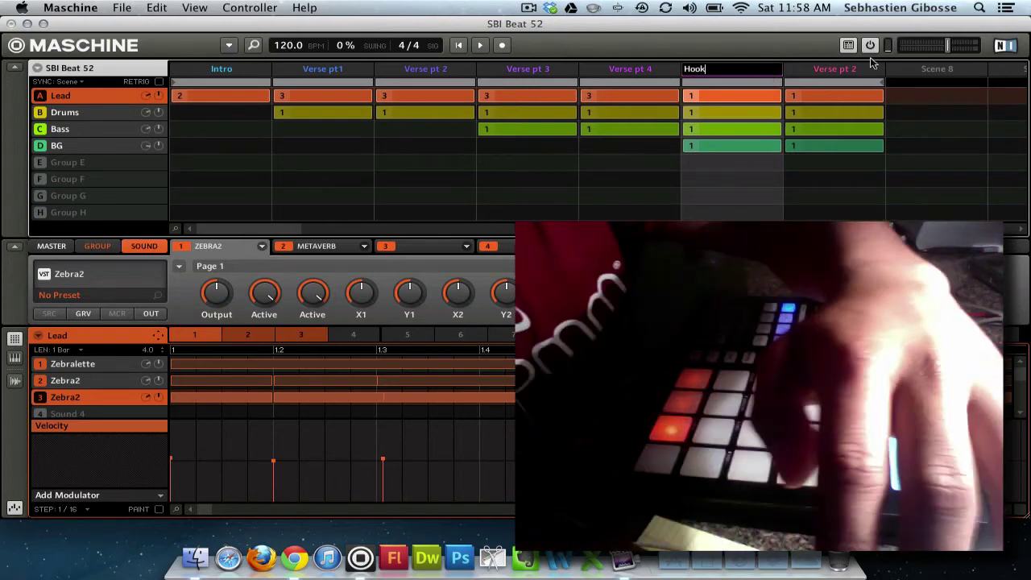
pyautogui.click(853, 73)
pyautogui.doubleClick(852, 73)
pyautogui.write('H')
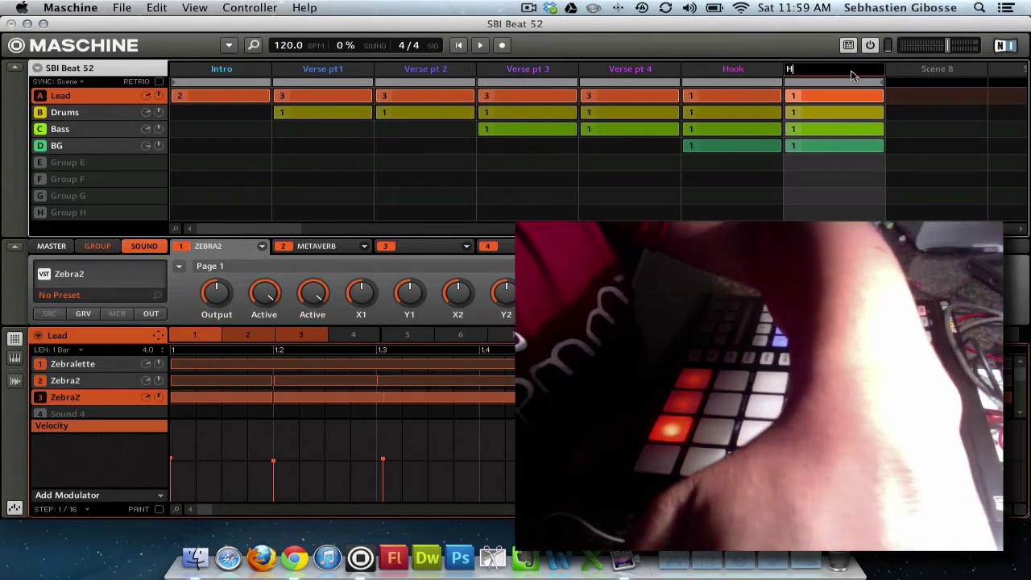
pyautogui.write('ook')
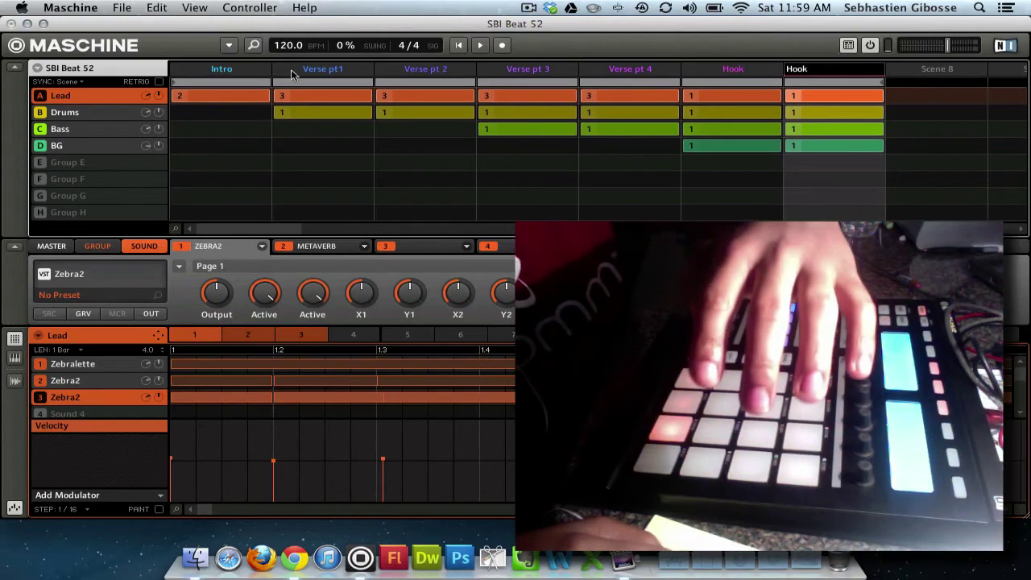
# - Trim the names of scenes two through five down to 'Verse'
pyautogui.doubleClick(333, 71)
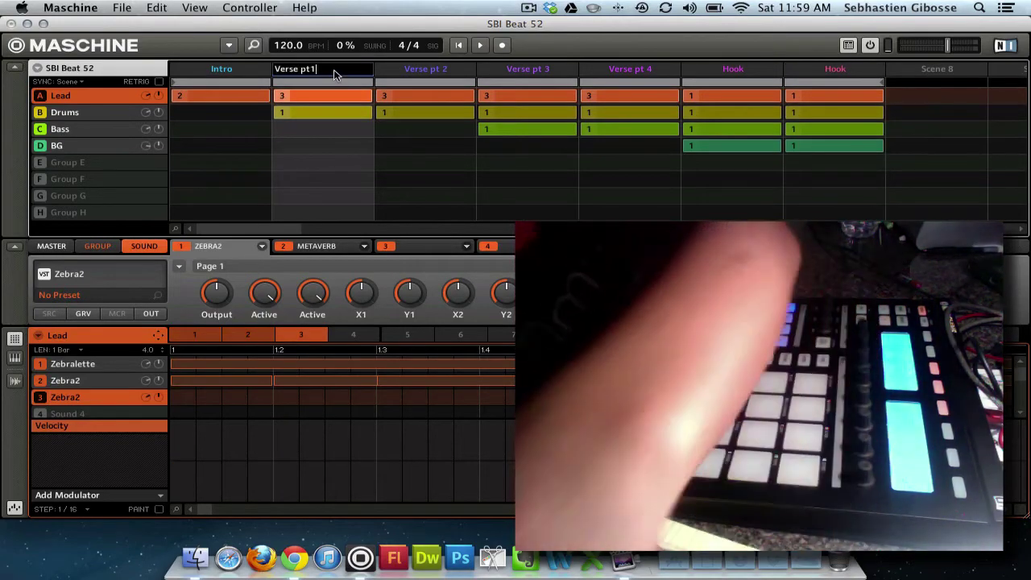
pyautogui.press('BackSpace')
pyautogui.press('BackSpace')
pyautogui.press('BackSpace')
pyautogui.press('BackSpace')
pyautogui.press('BackSpace')
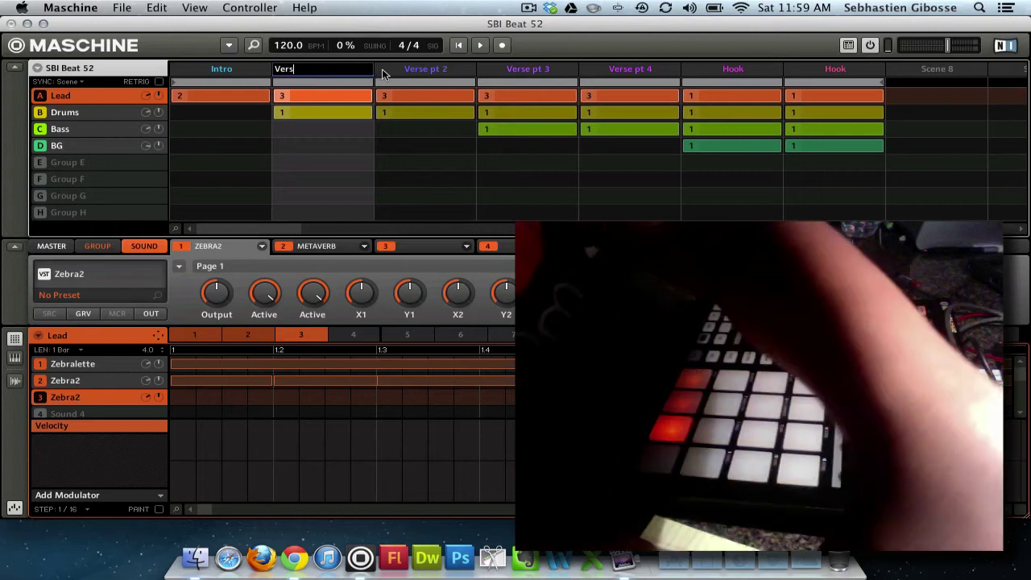
pyautogui.write('e')
pyautogui.doubleClick(427, 71)
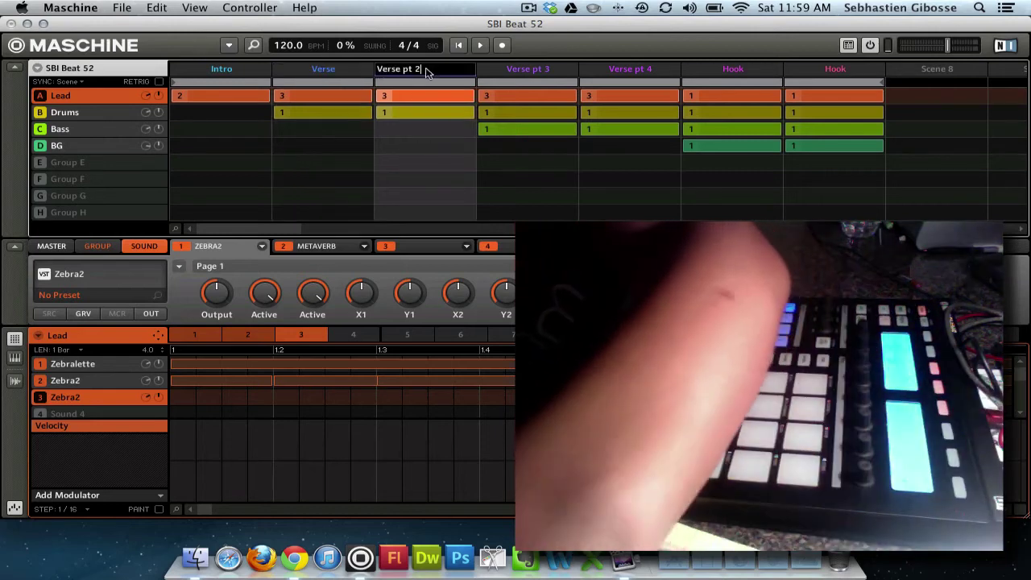
pyautogui.press('BackSpace')
pyautogui.press('BackSpace')
pyautogui.press('BackSpace')
pyautogui.press('BackSpace')
pyautogui.press('BackSpace')
pyautogui.doubleClick(538, 72)
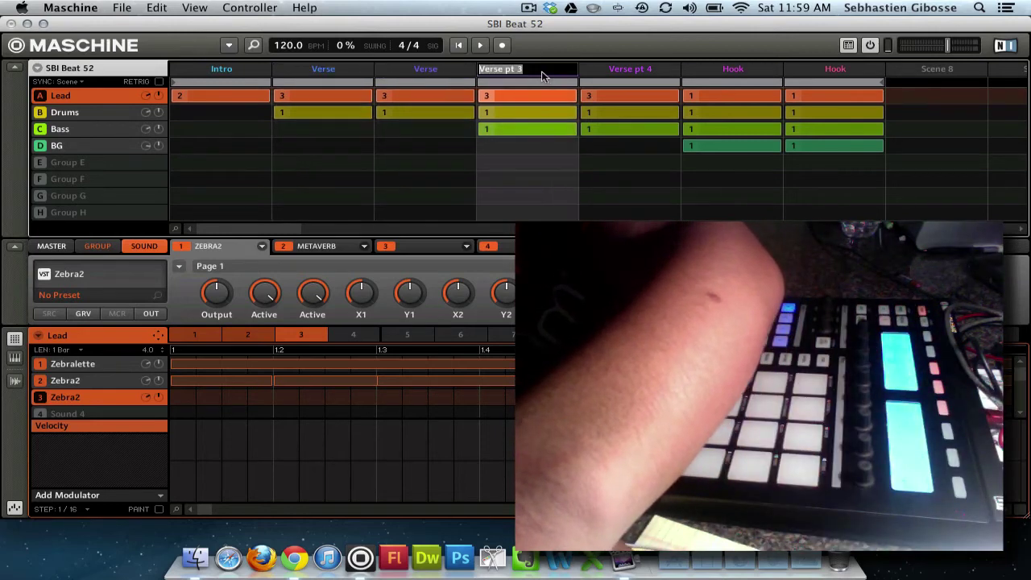
pyautogui.press('BackSpace')
pyautogui.press('BackSpace')
pyautogui.press('BackSpace')
pyautogui.press('BackSpace')
pyautogui.press('BackSpace')
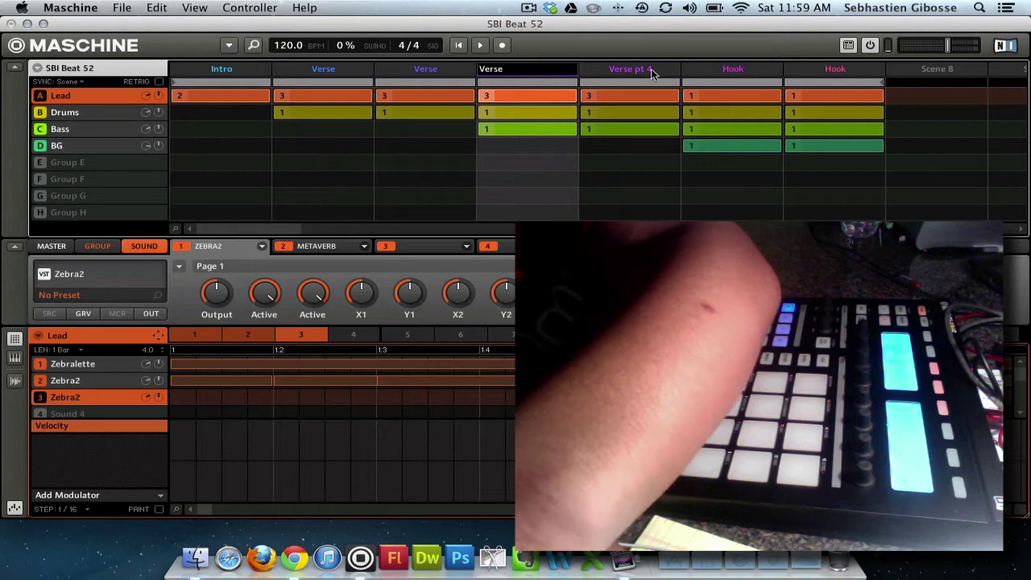
pyautogui.doubleClick(650, 71)
pyautogui.press('BackSpace')
pyautogui.press('BackSpace')
pyautogui.press('BackSpace')
pyautogui.press('BackSpace')
pyautogui.press('BackSpace')
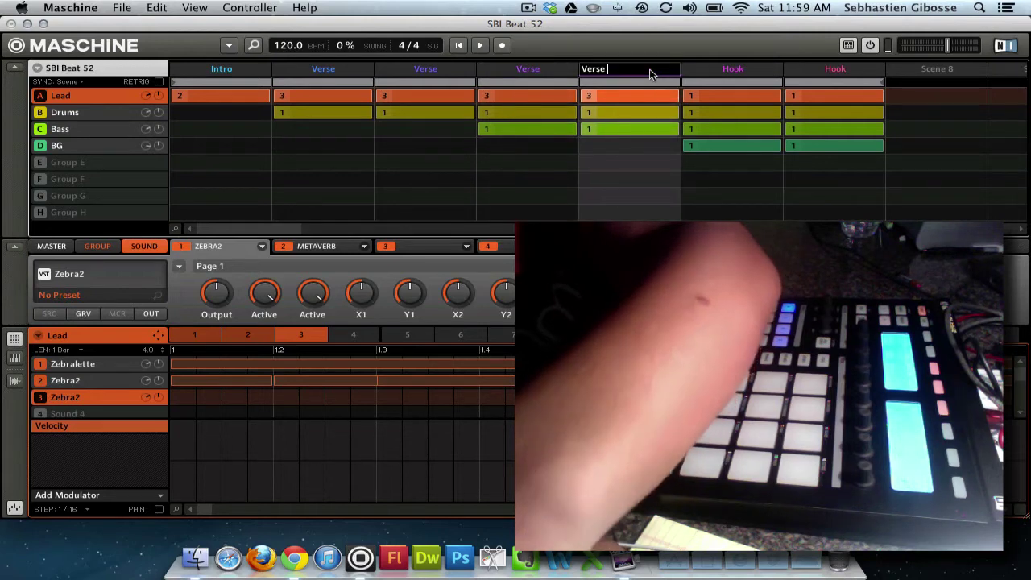
pyautogui.press('Return')
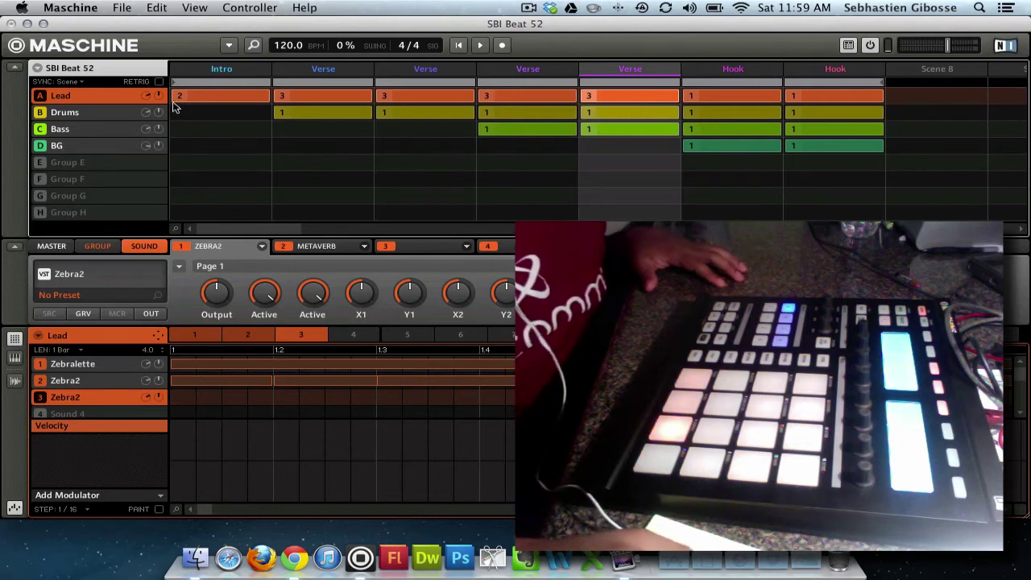
# - With the Drums group selected, loop the last Verse scene and add Drums pattern 2 there
pyautogui.click(99, 114)
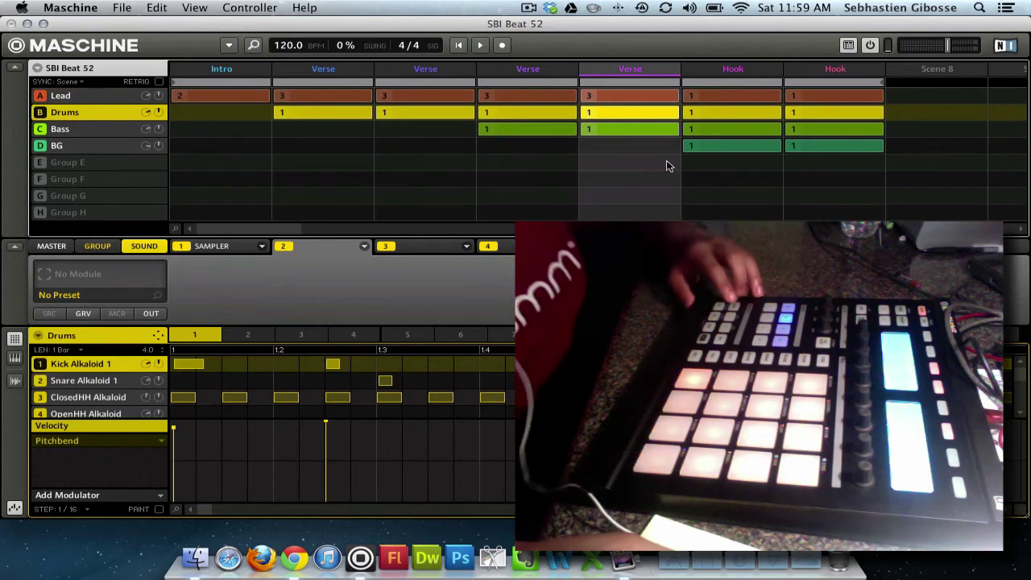
pyautogui.click(588, 83)
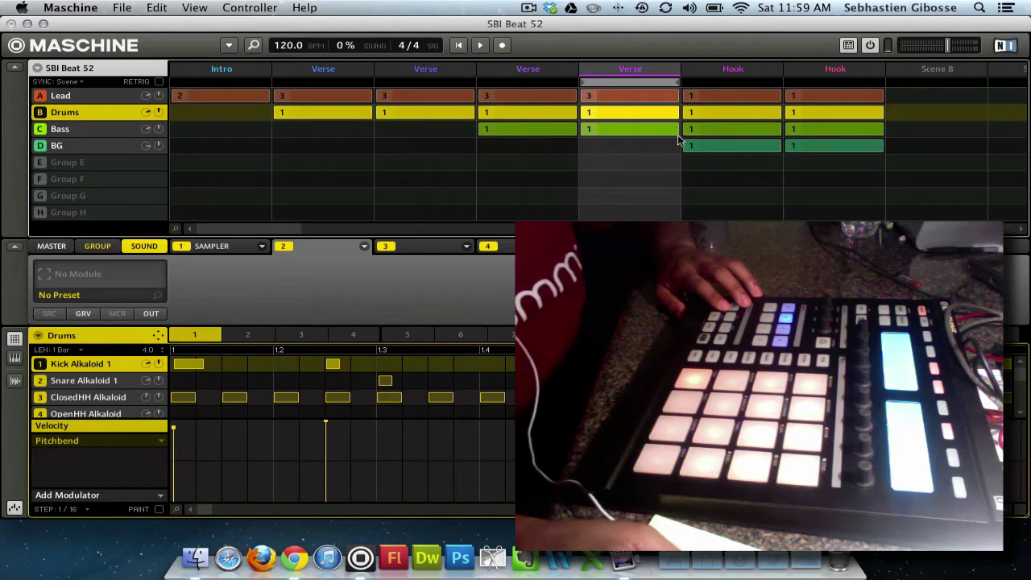
pyautogui.hscroll(2, 612, 203)
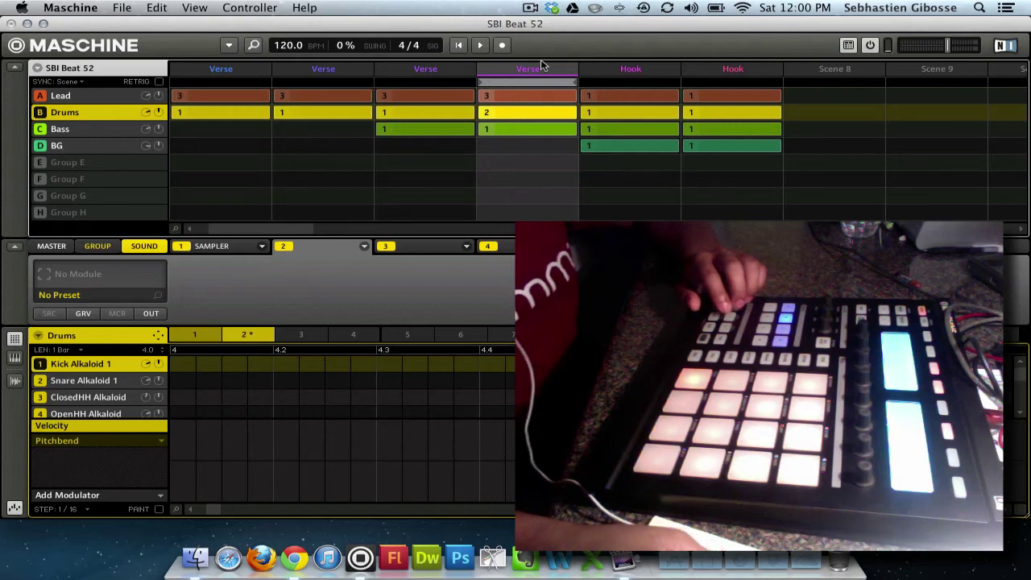
# - Drag the loop bar from the last Verse header across to the first Hook scene
pyautogui.moveTo(532, 79); pyautogui.dragTo(675, 78)
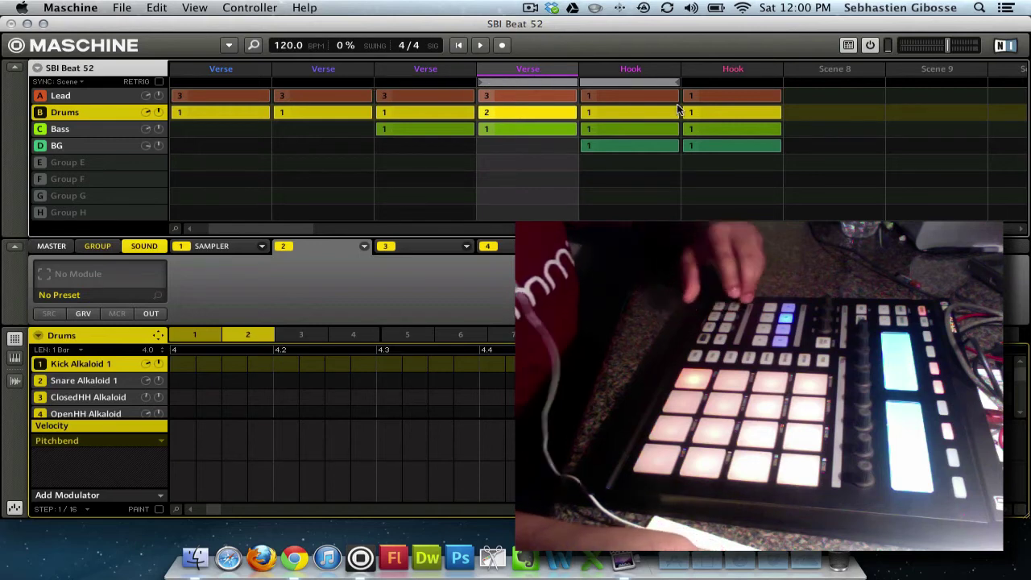